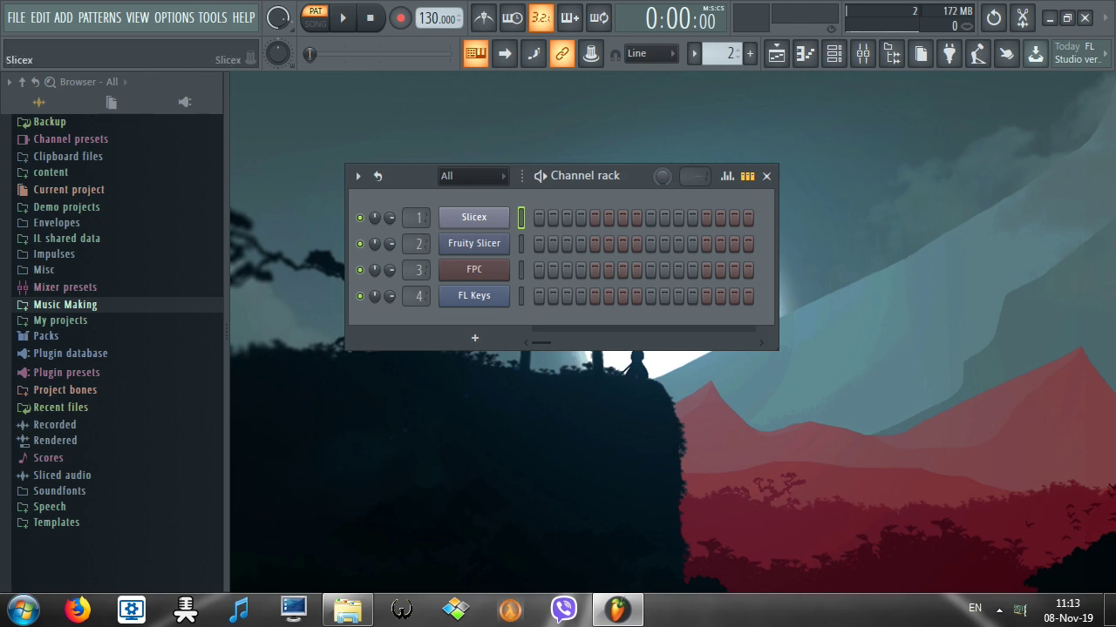
Open the Slicex and Fruity Slicer channel plugins in turn to inspect them, closing each one again
click(474, 217)
drag(474, 210, 464, 119)
key(Escape)
click(473, 217)
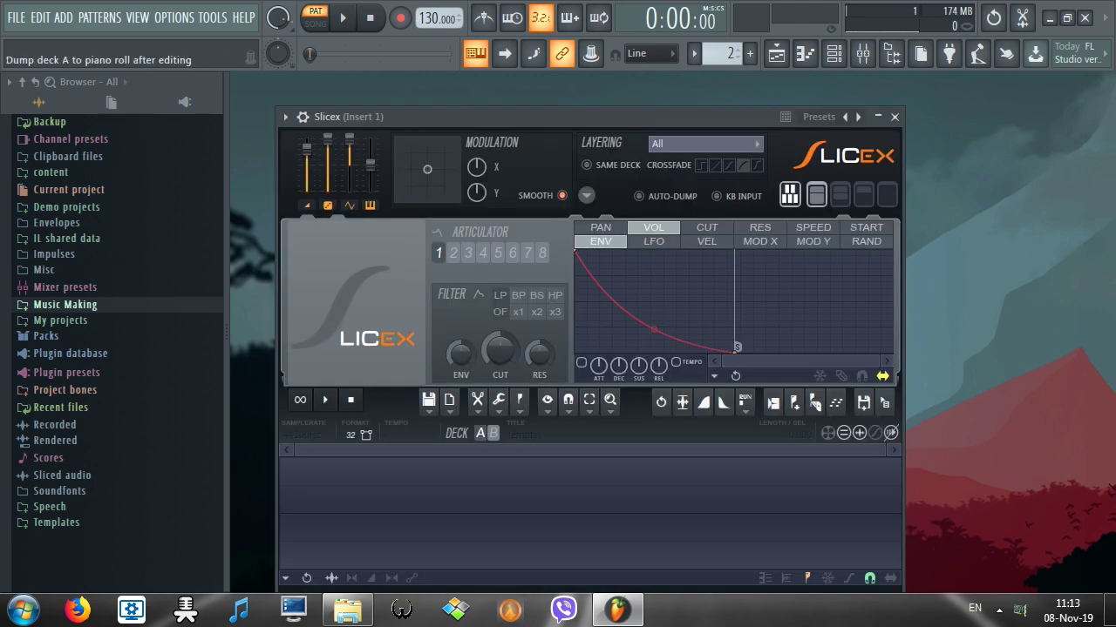
click(894, 117)
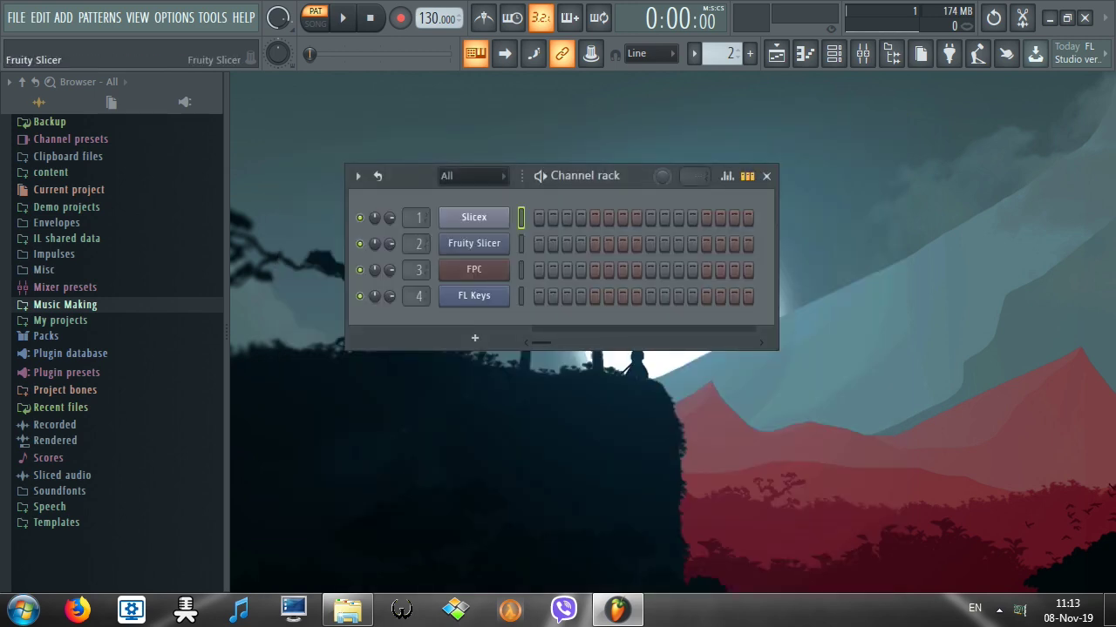
click(473, 243)
click(631, 232)
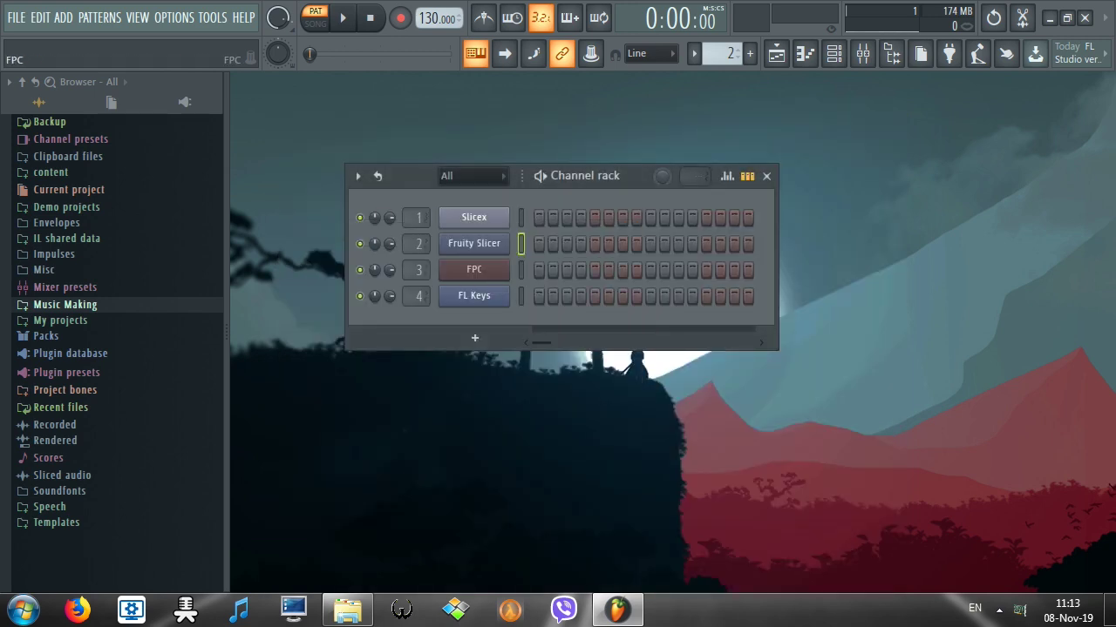
View the FPC plugin with its preset list and the FL Keys plugin, closing each one again
click(473, 269)
drag(506, 253, 443, 157)
right_click(903, 157)
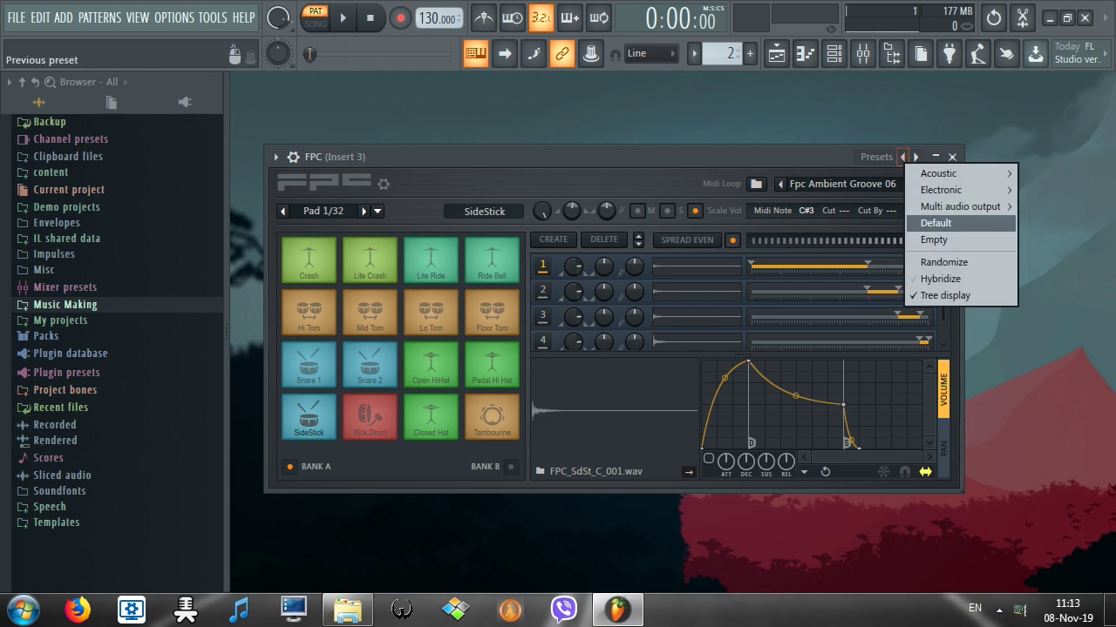
click(837, 157)
click(952, 158)
click(473, 295)
click(767, 270)
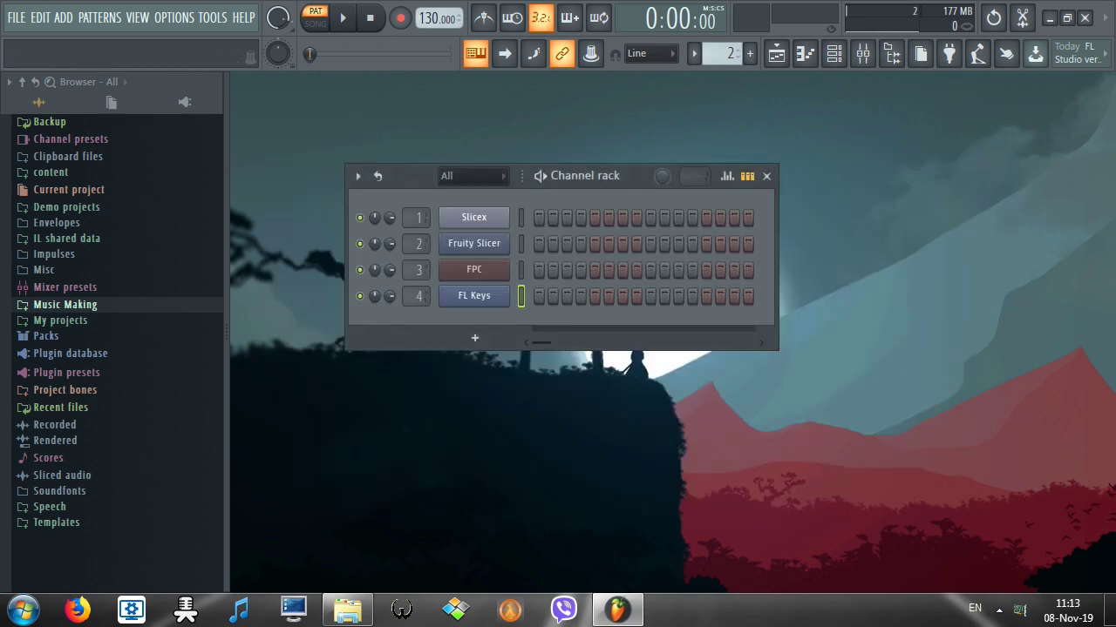
Filter the channel rack to the drums group and switch the display filter back to All
click(471, 176)
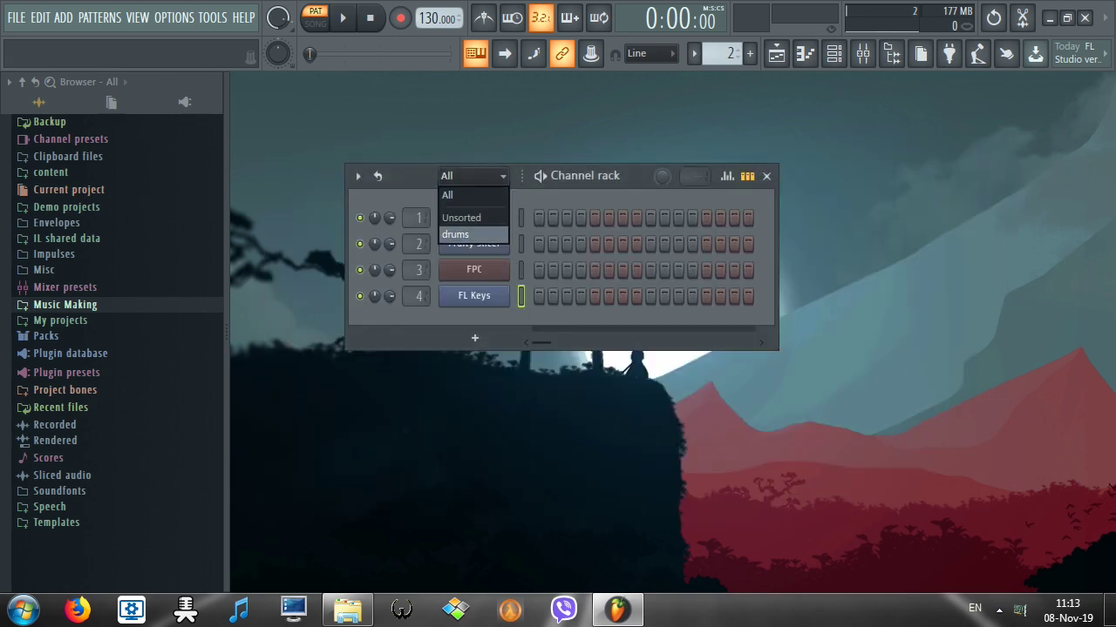
click(470, 234)
right_click(475, 178)
click(470, 175)
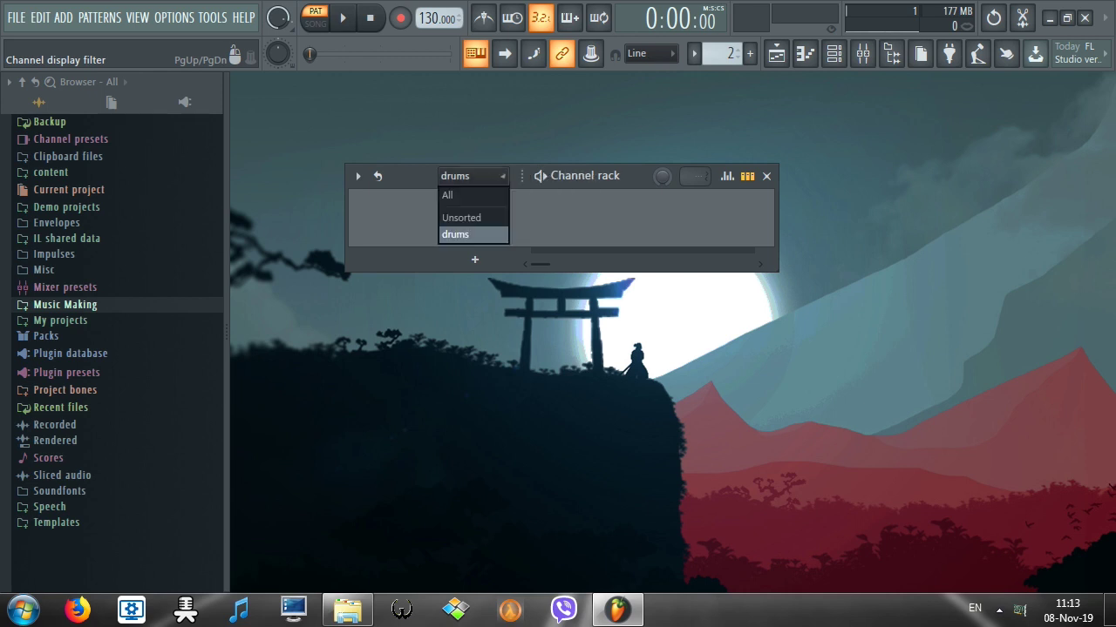
click(470, 199)
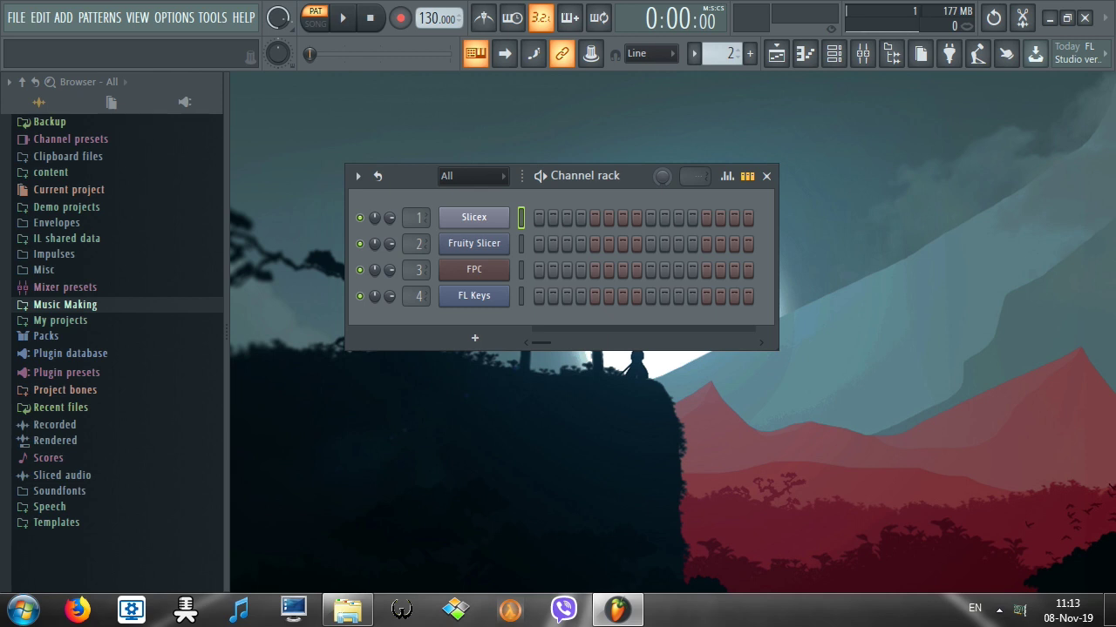
Start saving the project as a new file and browse up from the Templates folder to My Documents
click(16, 17)
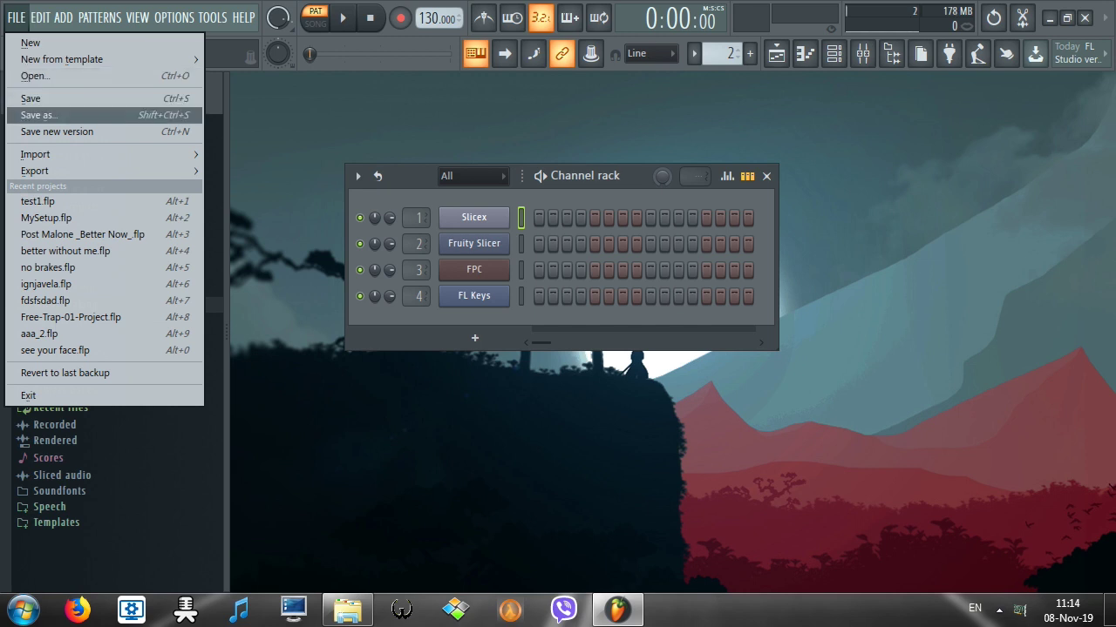
click(38, 114)
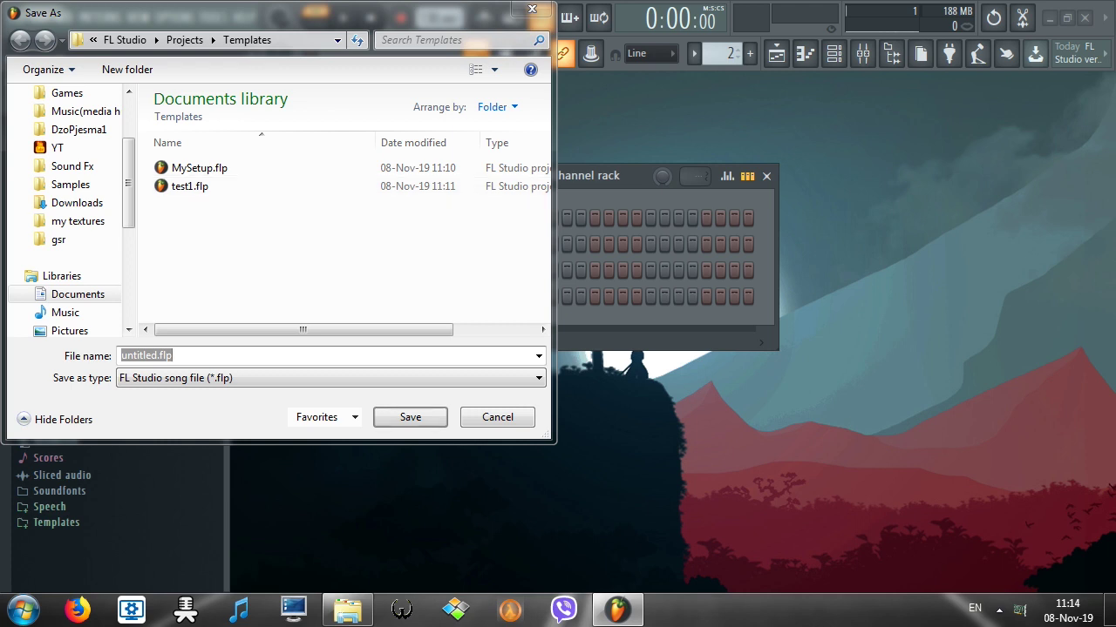
click(253, 256)
click(125, 40)
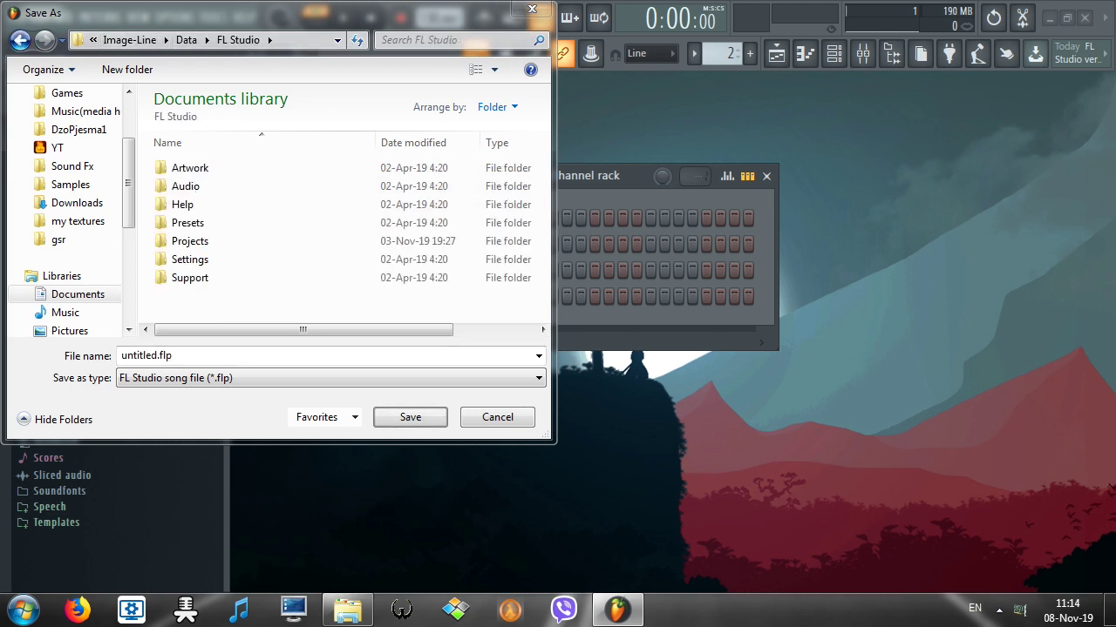
click(128, 40)
key(alt+Up)
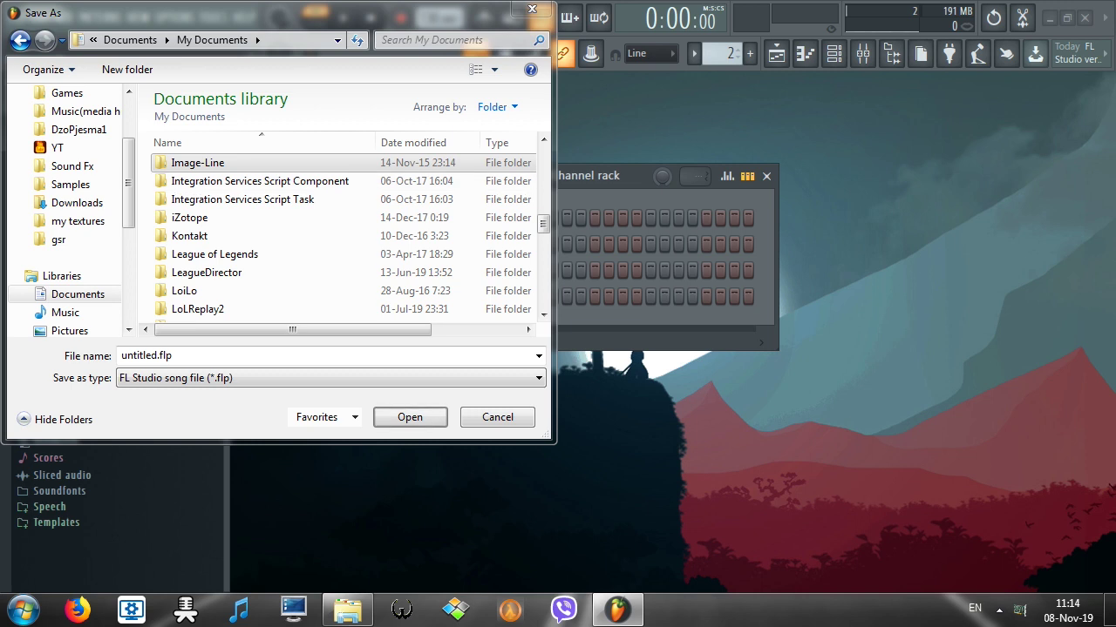
Set the save location to the Image-Line\Data\FL Studio\Projects\Templates folder
key(Return)
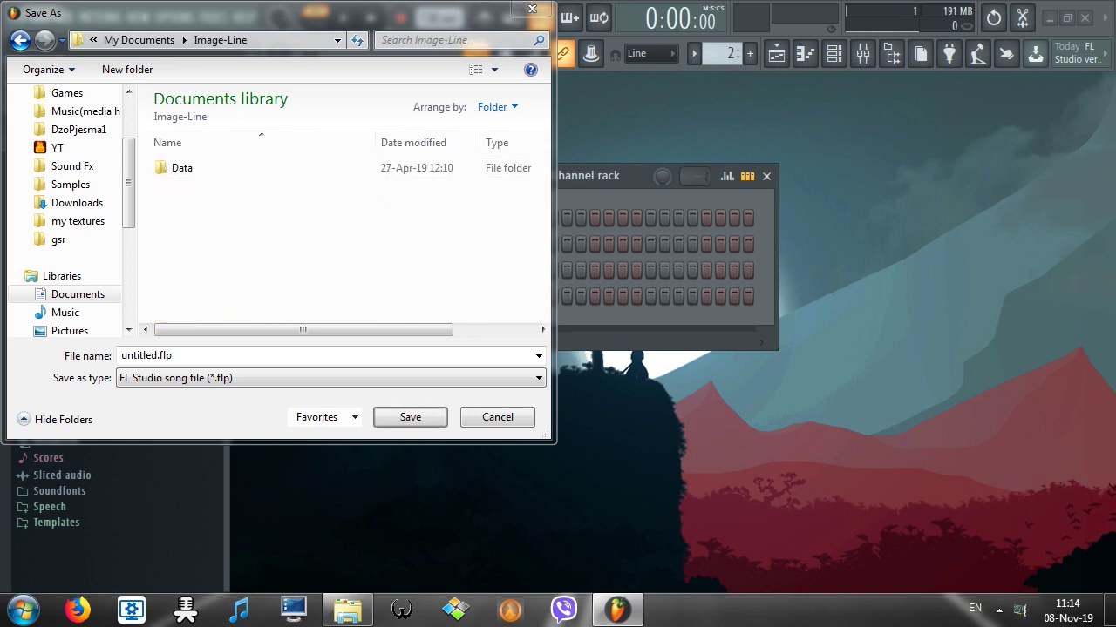
double_click(182, 168)
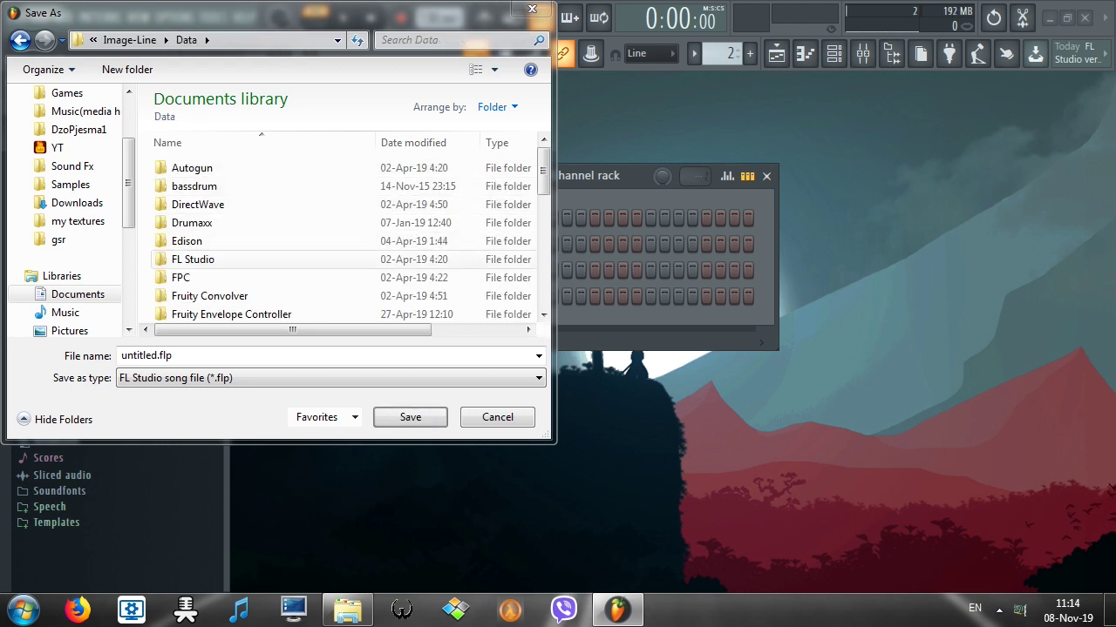
double_click(192, 260)
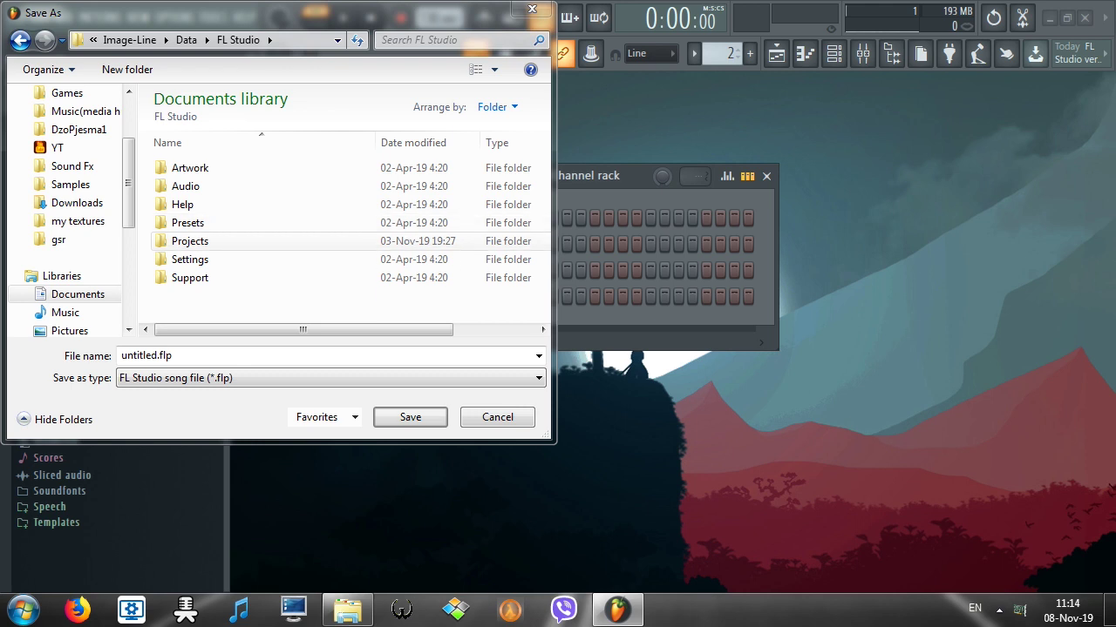
double_click(190, 240)
double_click(195, 204)
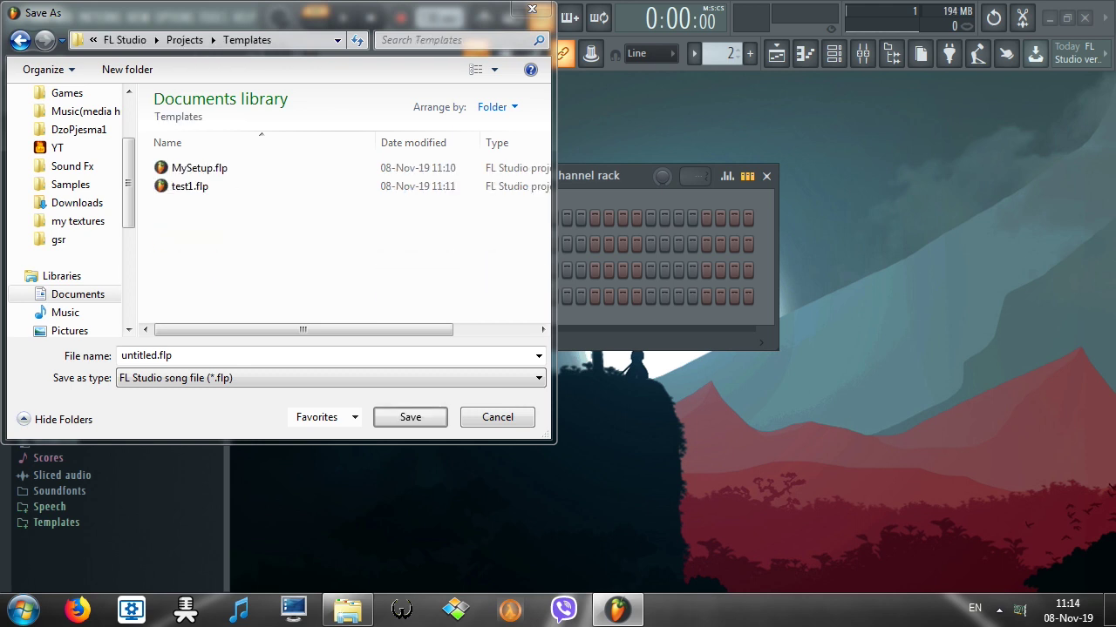
Revisit the Projects folder, return to Templates and save the project there as whatever
key(BackSpace)
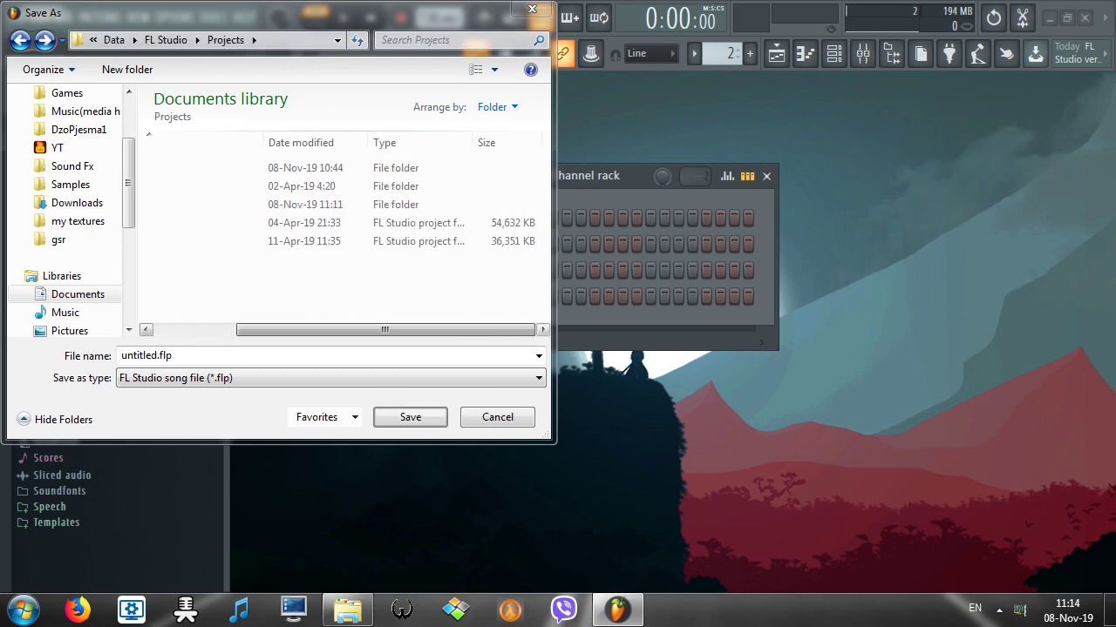
key(Return)
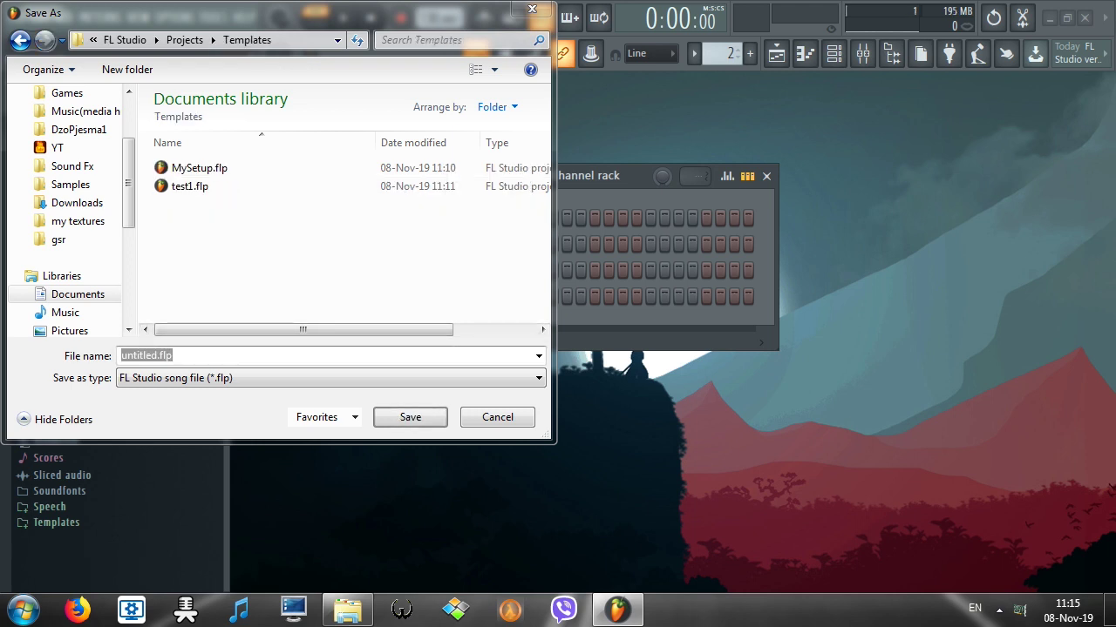
text(whatever)
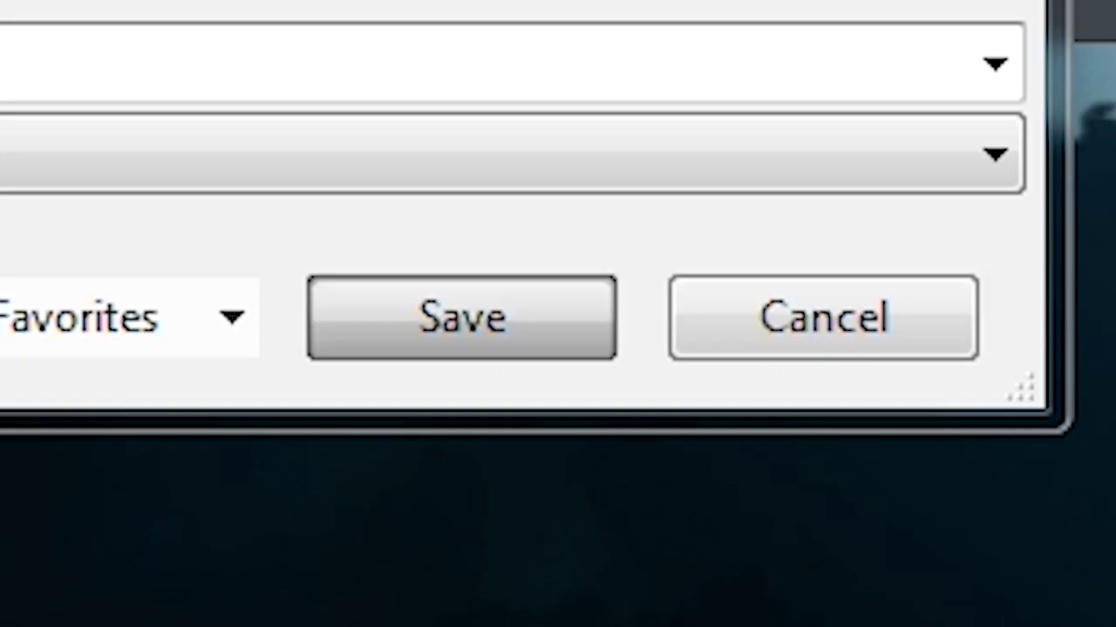
key(Return)
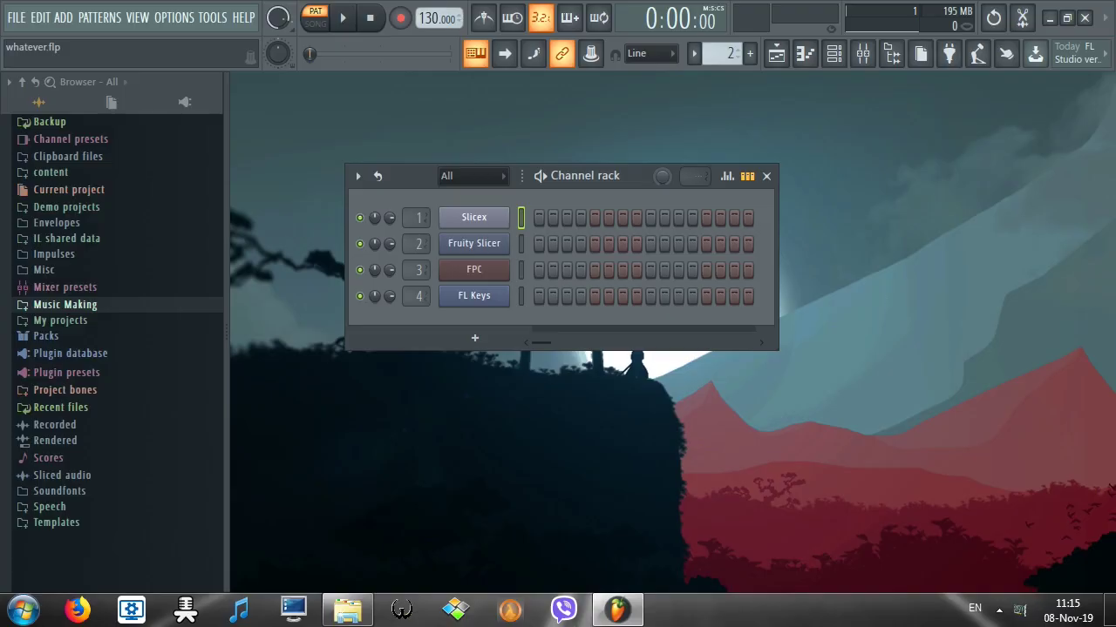
Check the list of templates for new projects and close FL Studio
click(17, 17)
mouse_move(104, 59)
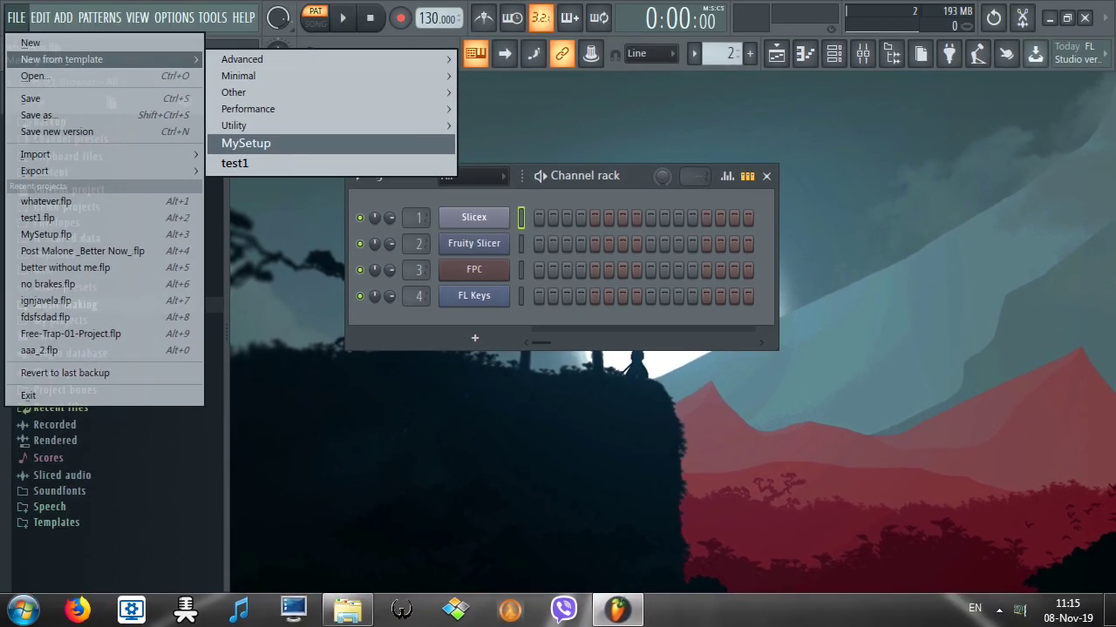
click(1084, 18)
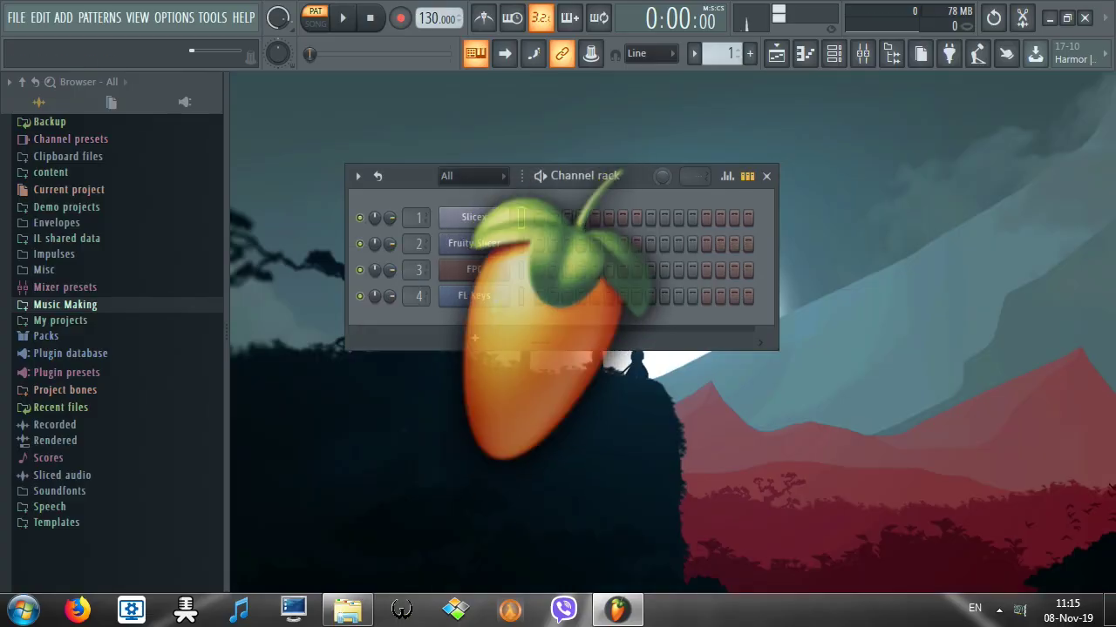
Look for the whatever template among the new-project templates, view the Advanced category and leave the list
click(16, 18)
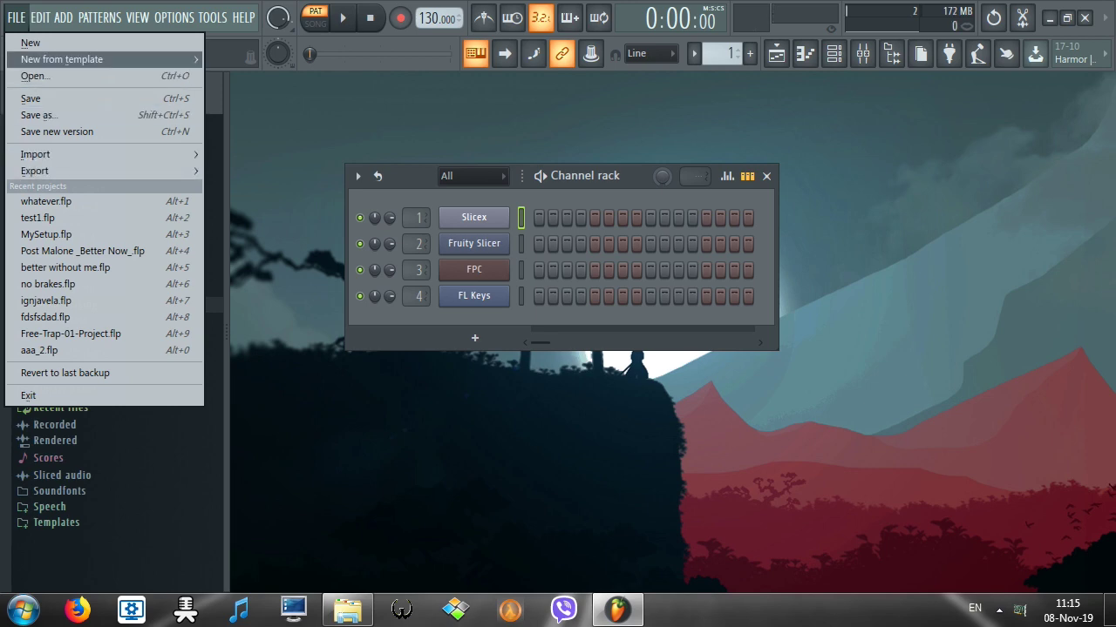
mouse_move(105, 59)
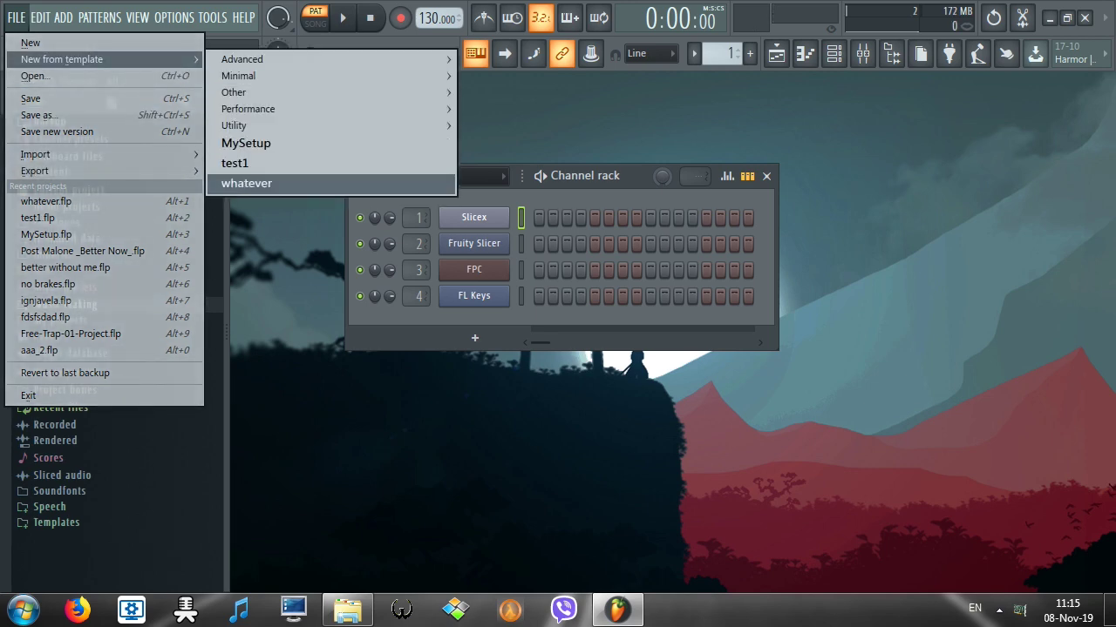
mouse_move(253, 59)
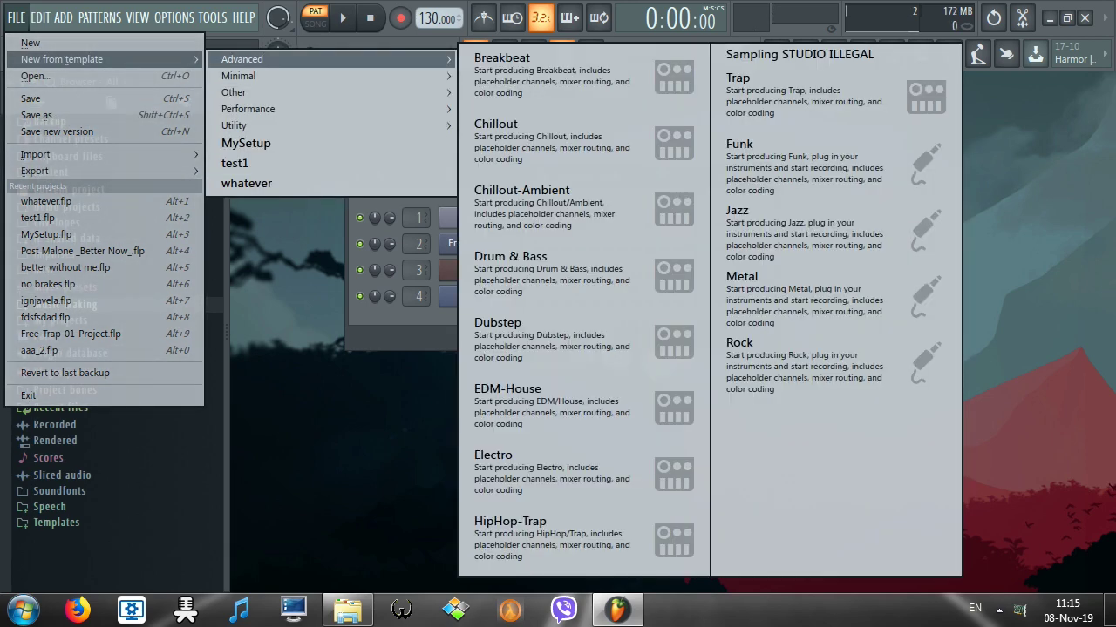
key(Escape)
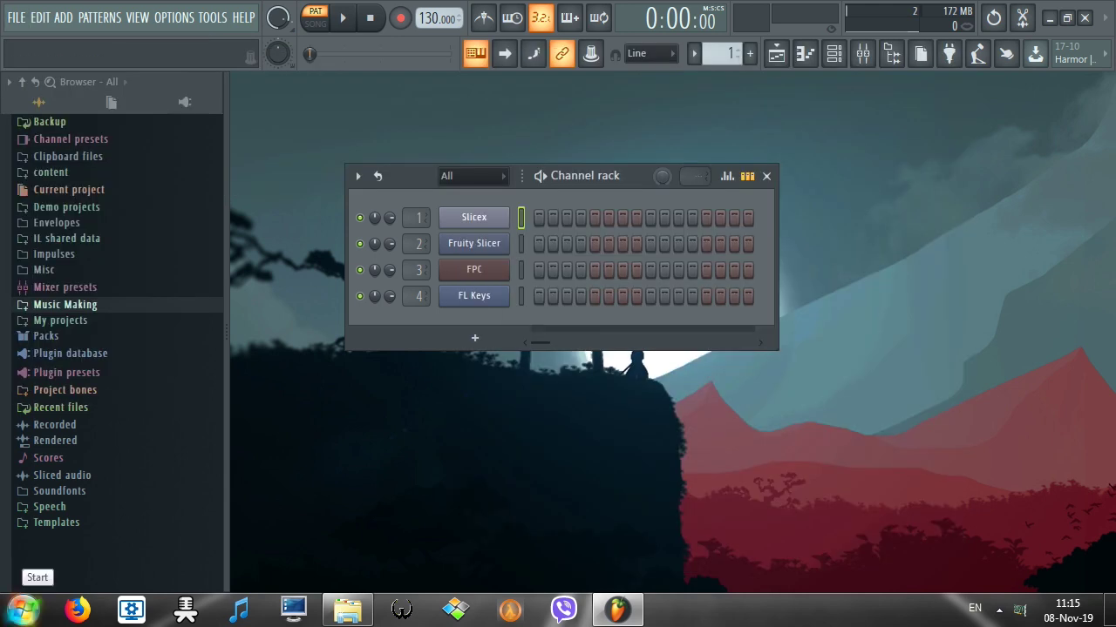
Switch to Windows Explorer and open the Image-Line folder in Program Files (x86) on Local Disk (C:)
click(22, 609)
click(248, 230)
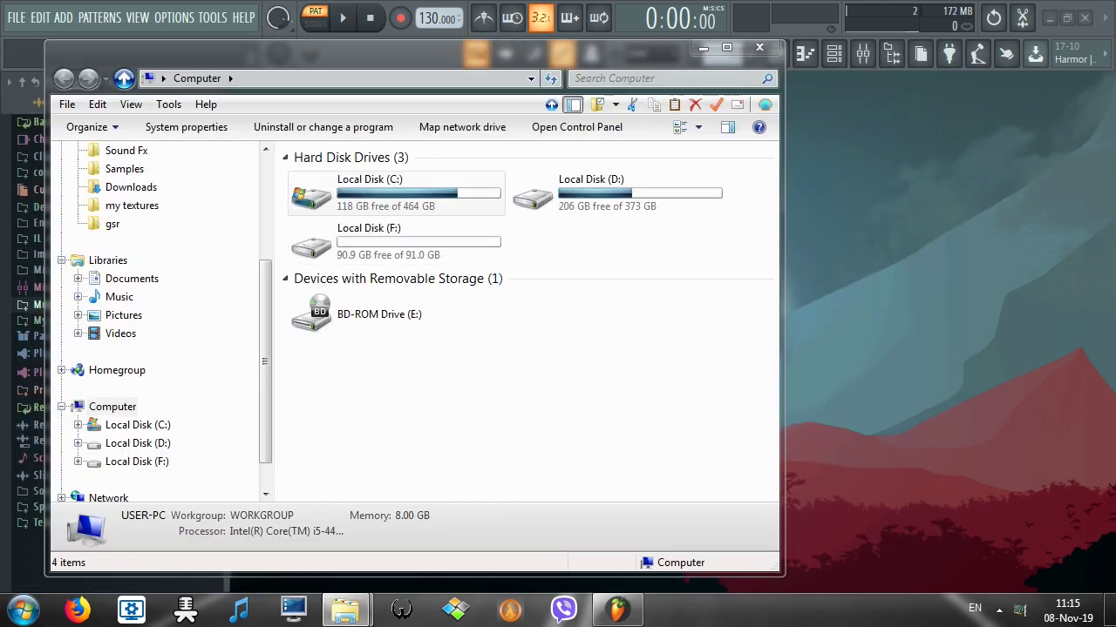
double_click(389, 209)
click(389, 218)
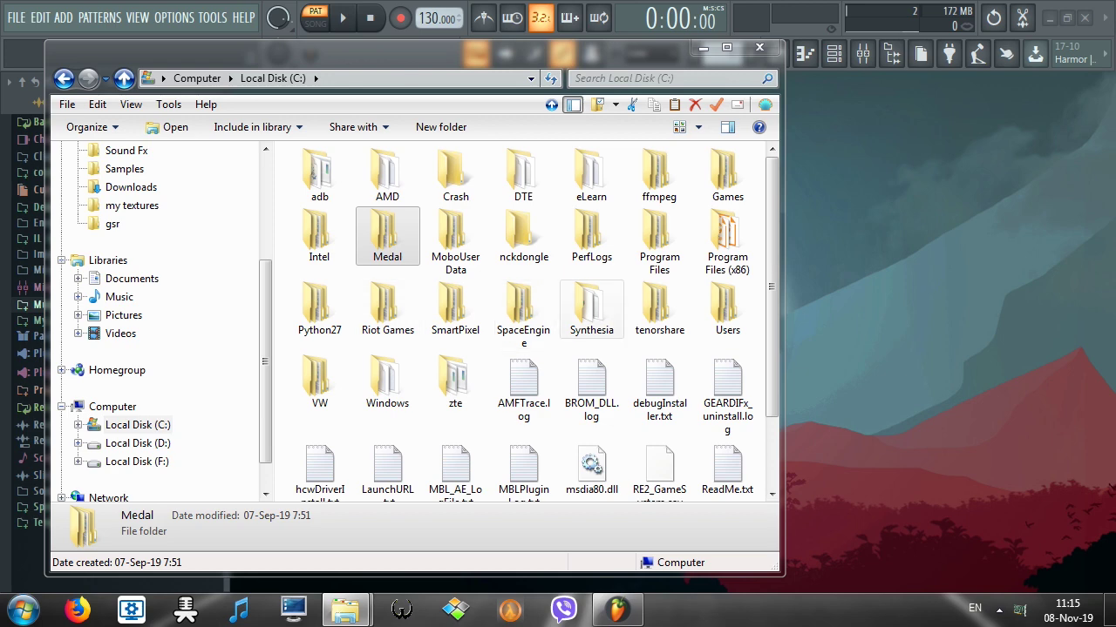
double_click(727, 240)
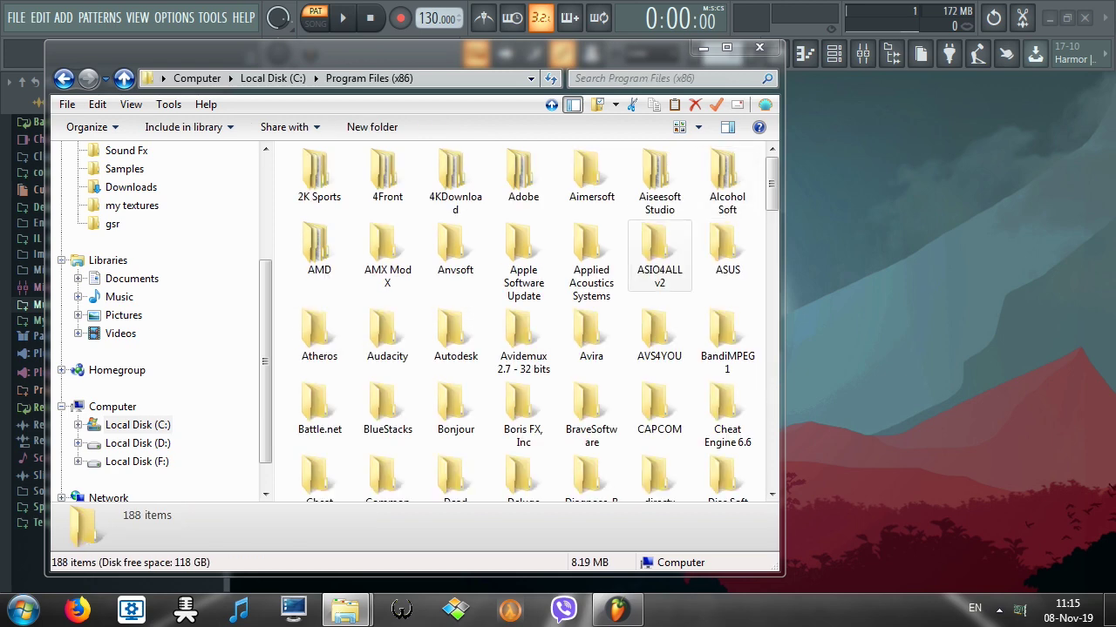
key(i)
double_click(727, 179)
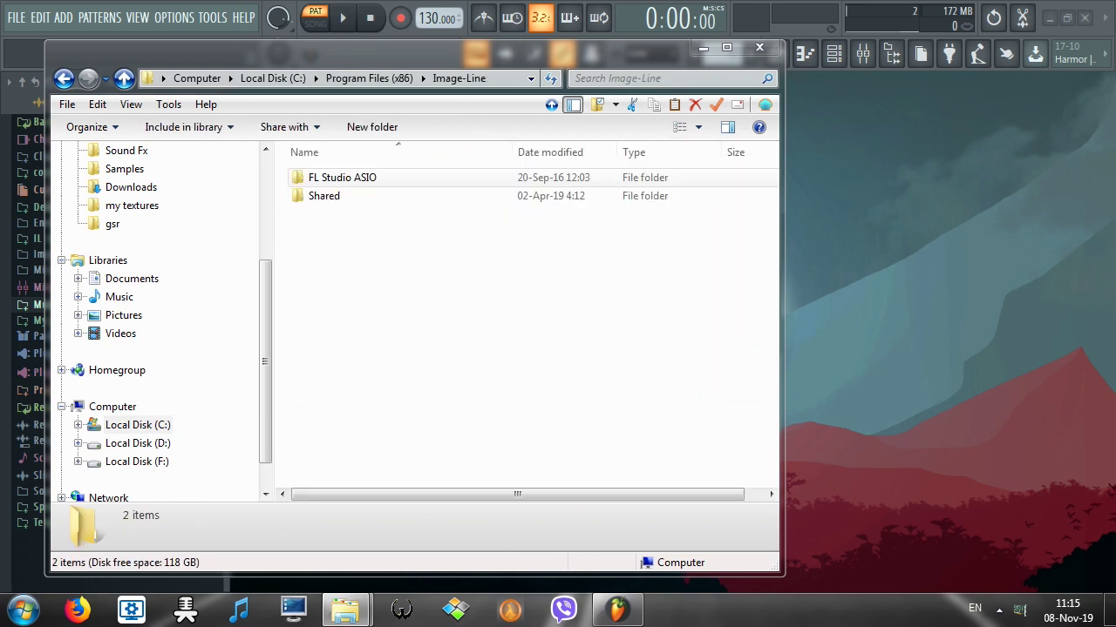
Go back to Local Disk (C:) and look for the FL Studio installation in the Image-Line folder under Program Files
key(BackSpace)
key(BackSpace)
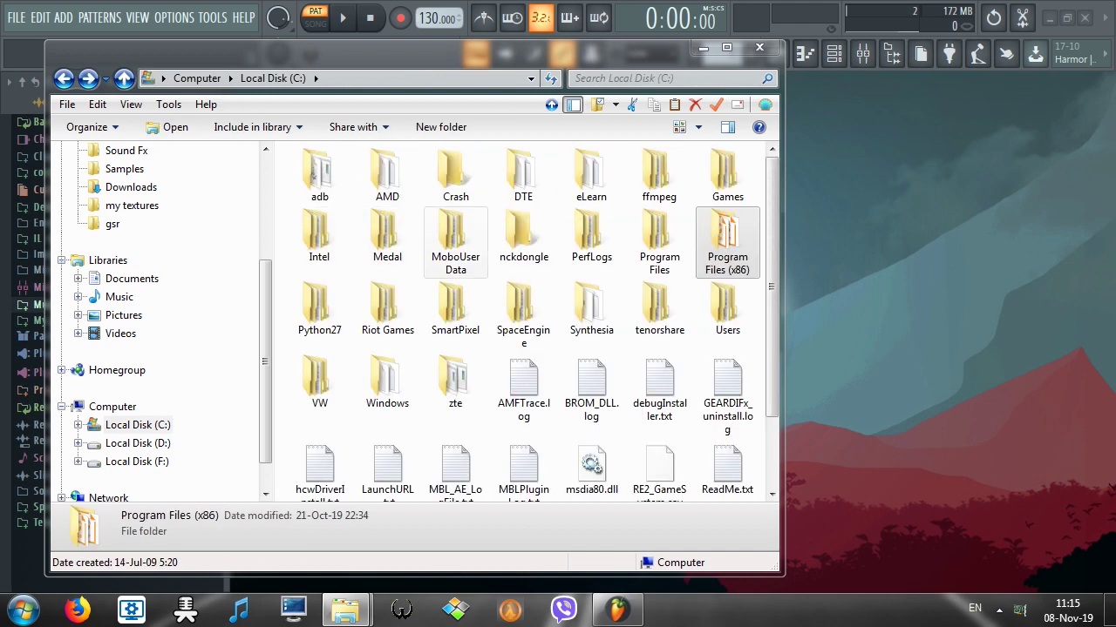
key(Left)
key(Return)
text(im)
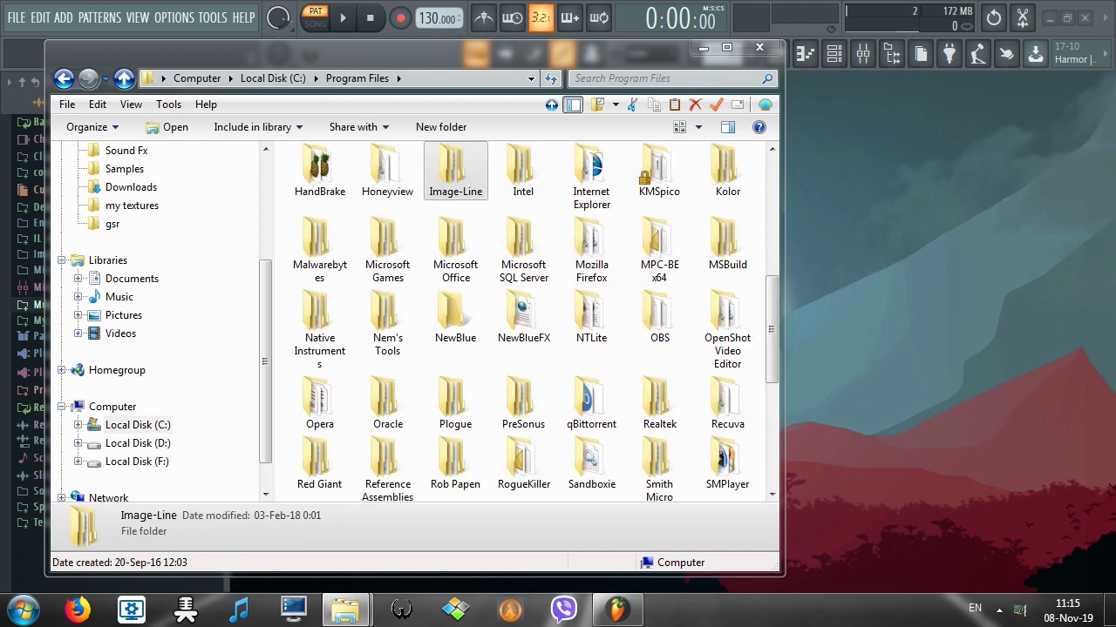
key(Return)
double_click(337, 177)
click(136, 462)
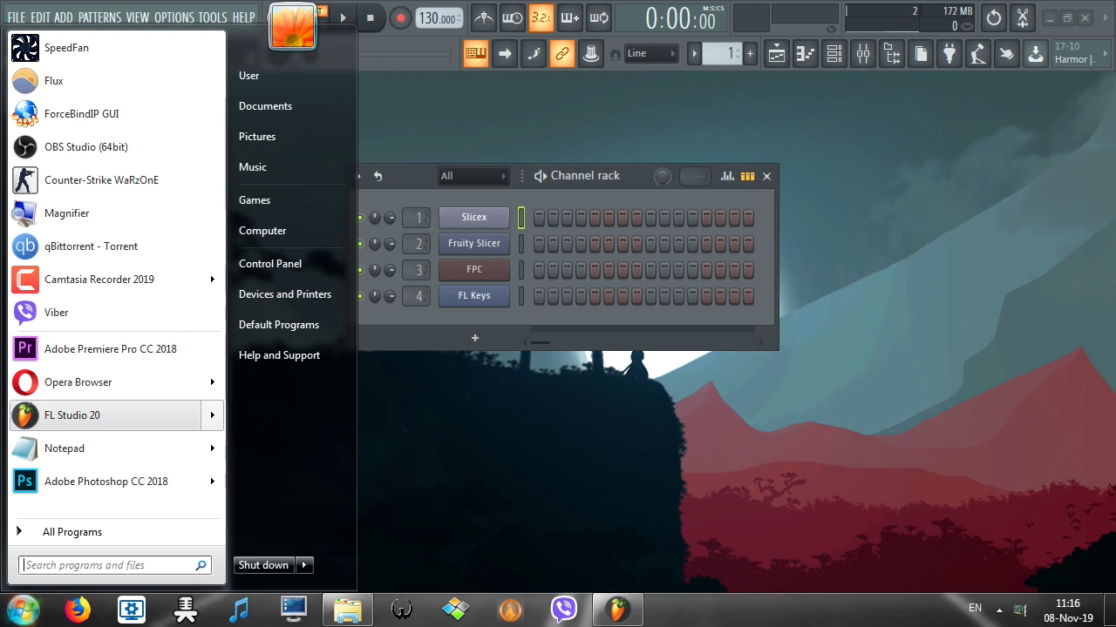
Open the properties of the FL Studio 20 shortcut and highlight the program path in its target
key(Menu)
key(Up)
key(Return)
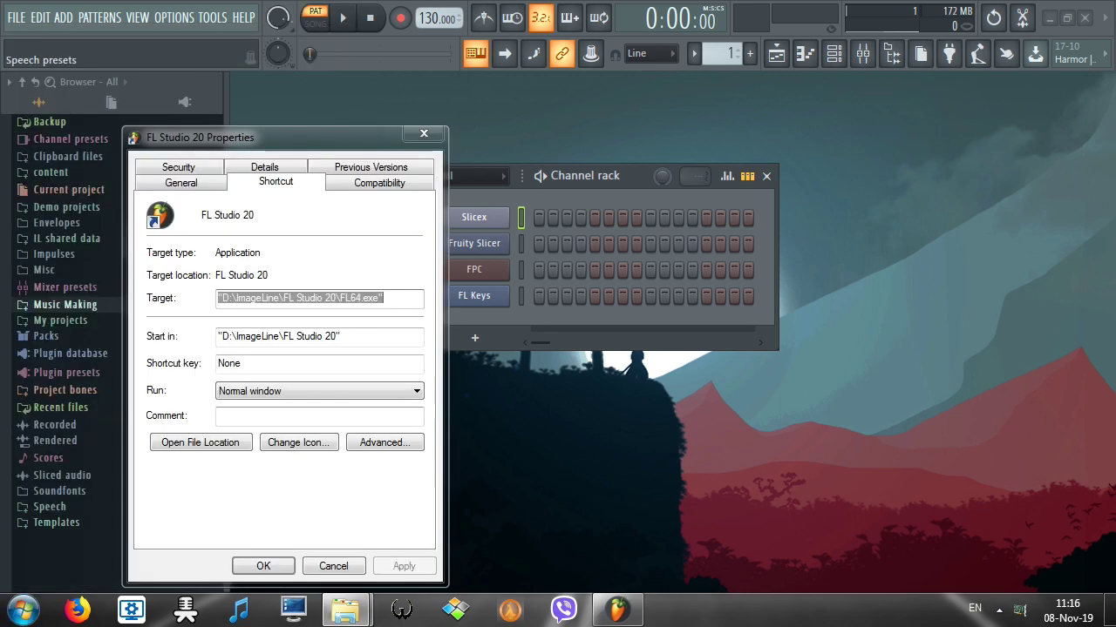
click(232, 298)
drag(232, 298, 384, 298)
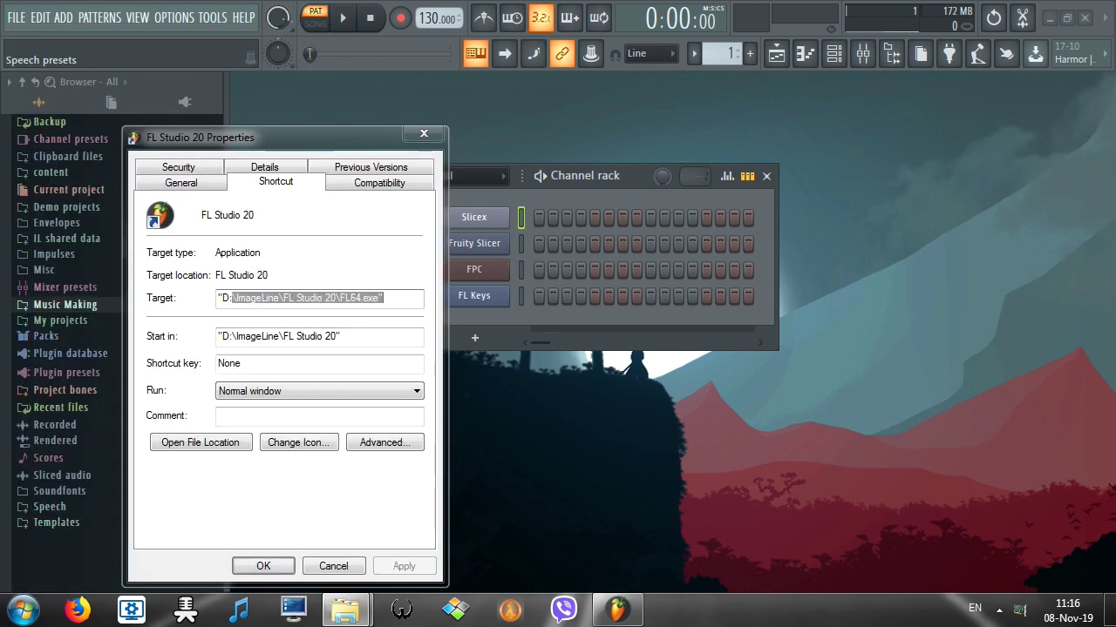
Open the FL Studio 20 shortcut's file location and go to the Templates folder inside Data
key(alt+f)
key(Up)
key(Up)
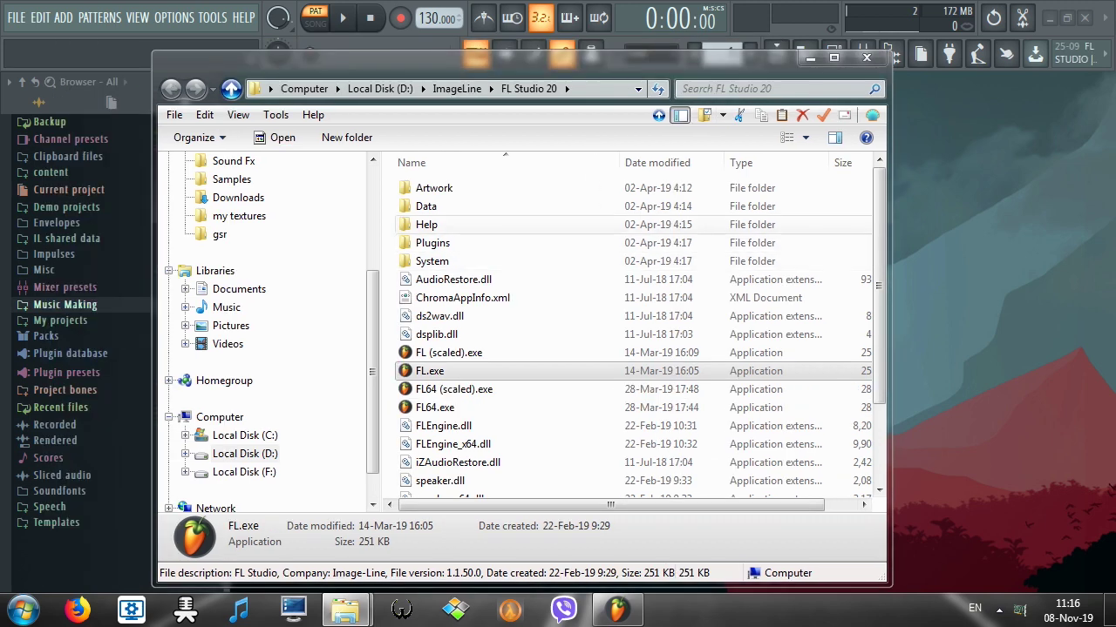
key(d)
key(Return)
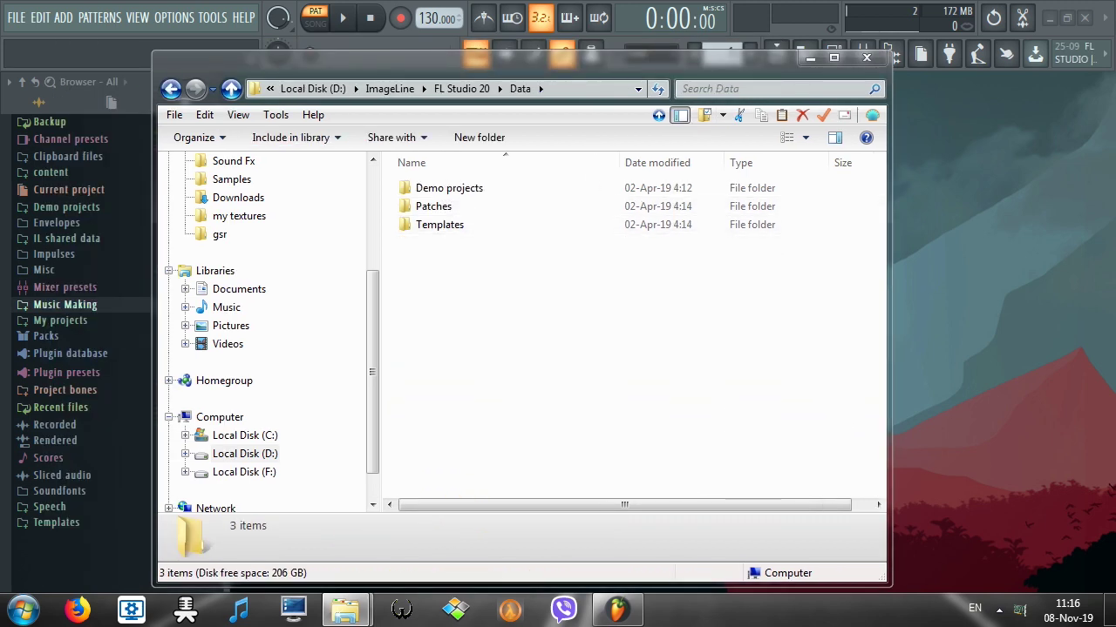
key(t)
key(Return)
Look inside the Advanced and Other template folders, returning to the Templates folder after each
key(a)
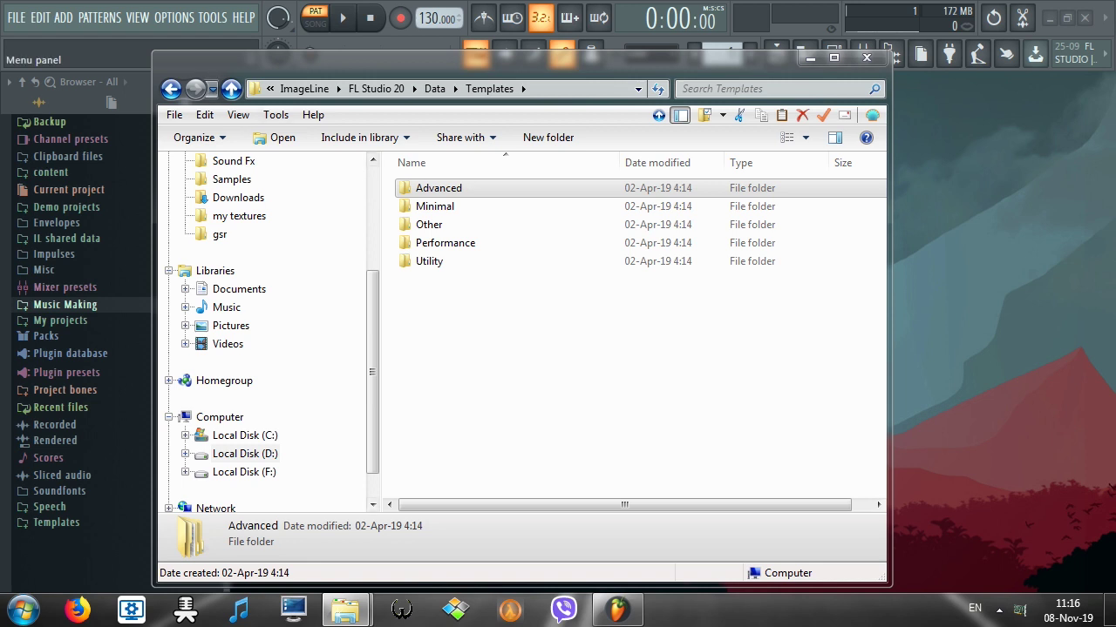
key(Return)
key(BackSpace)
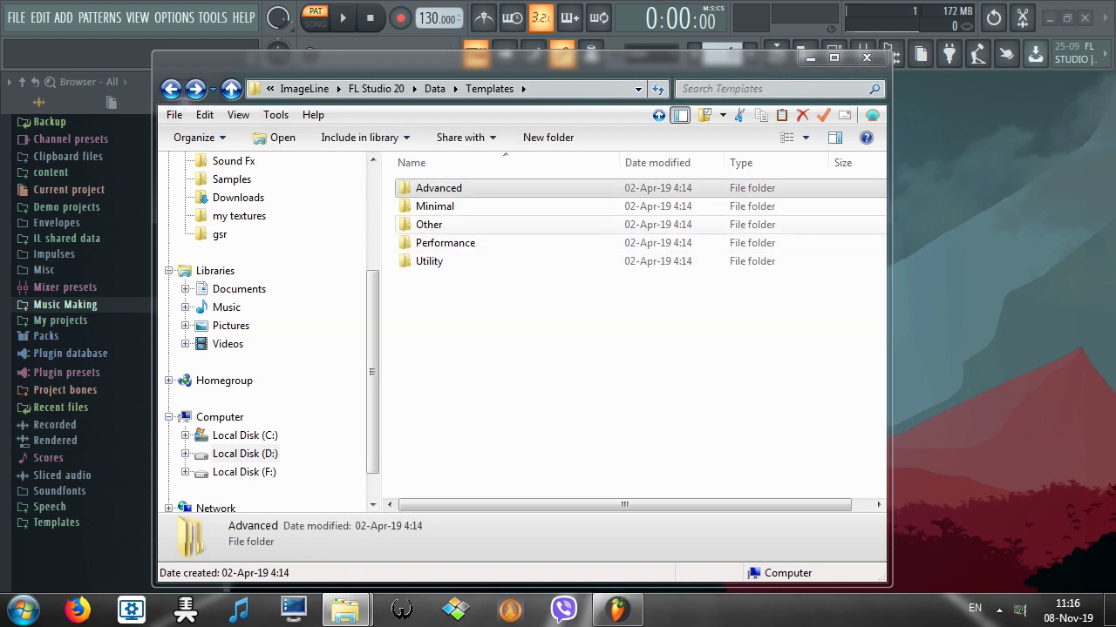
key(o)
key(Return)
key(BackSpace)
Open the Electronic folder under Advanced and locate Sampling STUDIO ILLEGAL.flp, leaving no file selected
key(a)
key(Return)
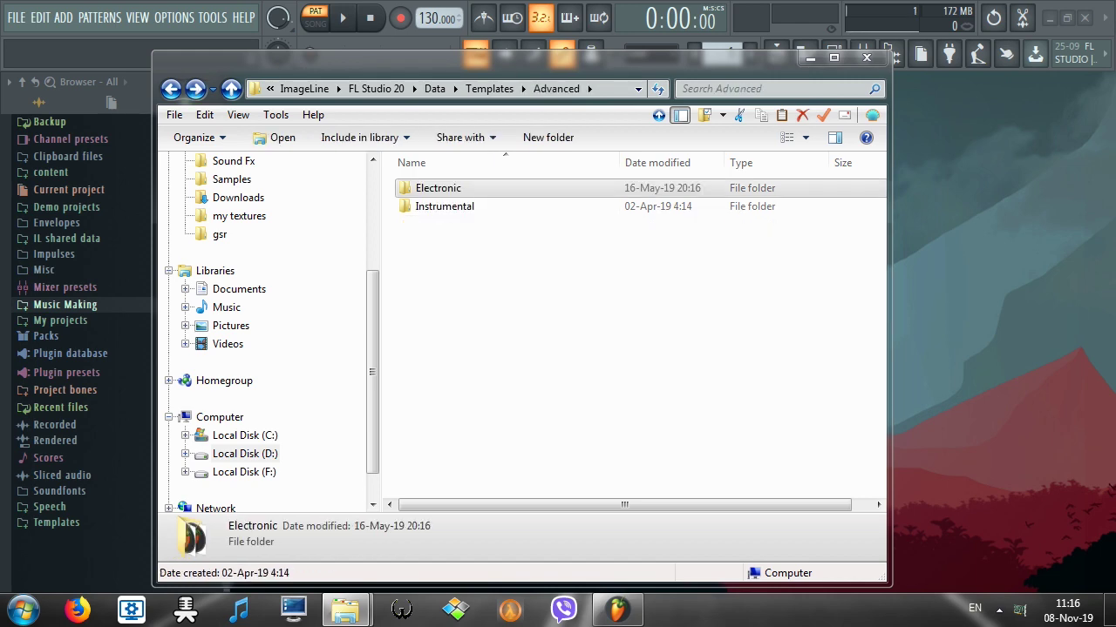
key(Return)
key(s)
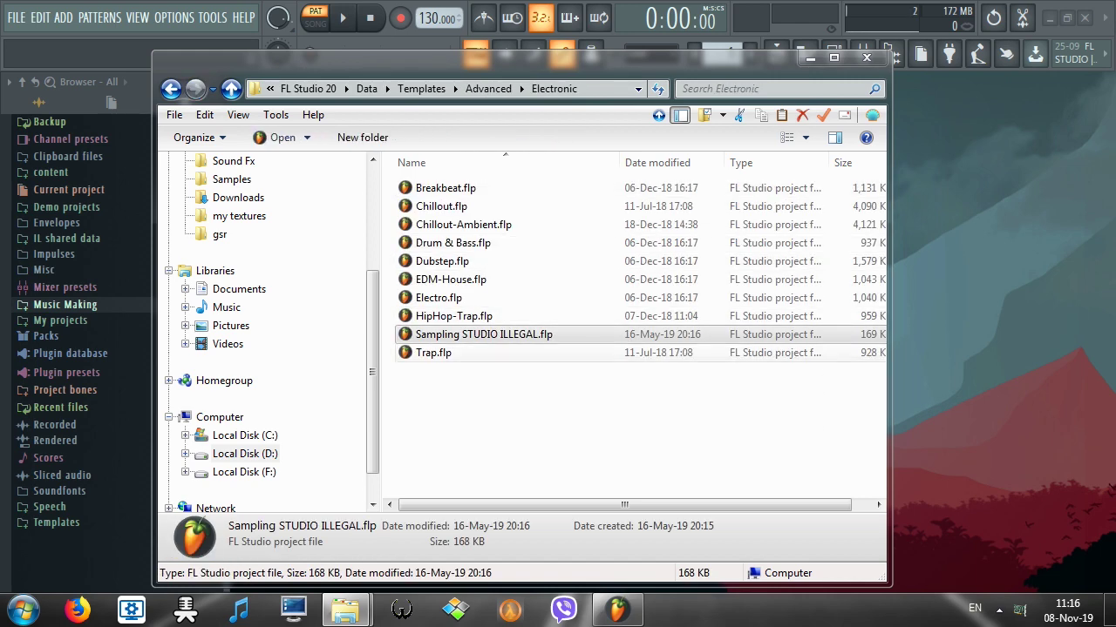
click(505, 403)
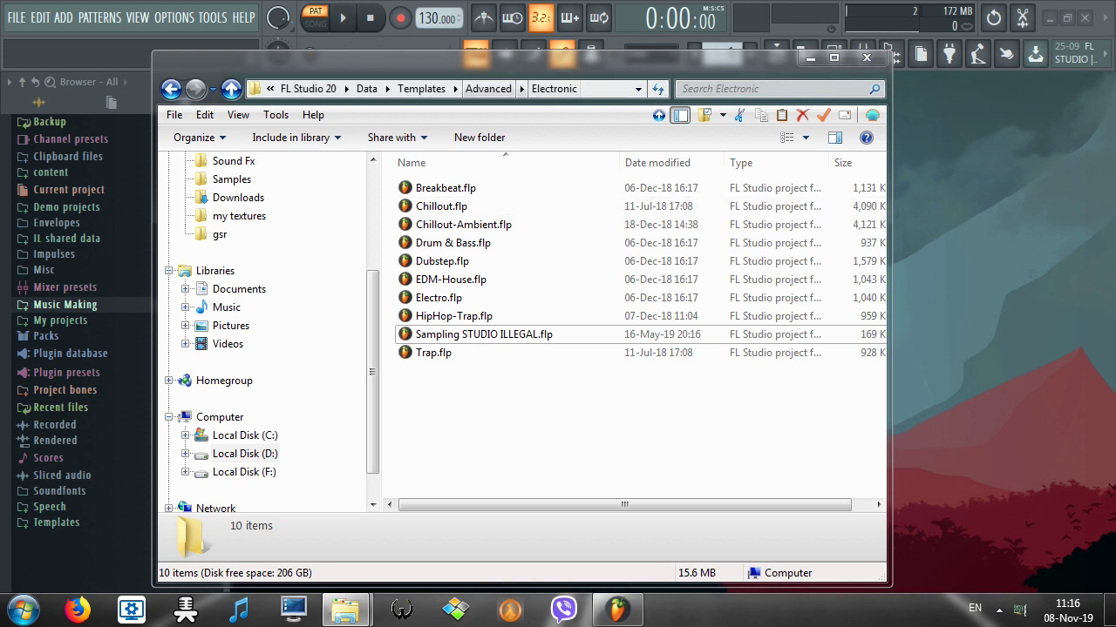
Go back to the Templates folder and view its category folders
click(421, 88)
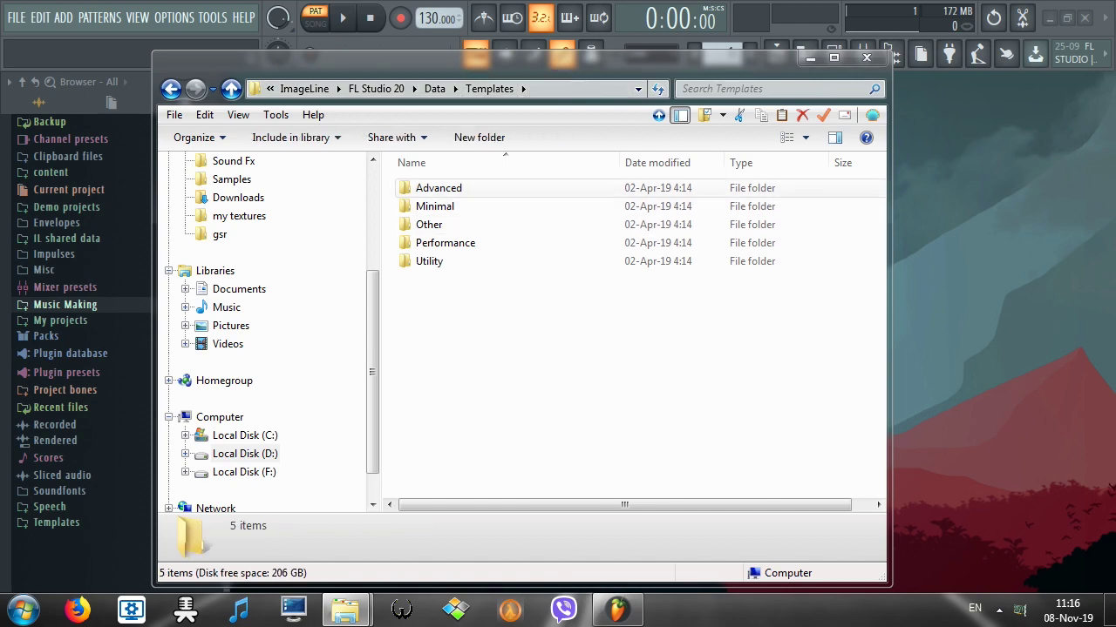
key(Return)
key(BackSpace)
click(434, 207)
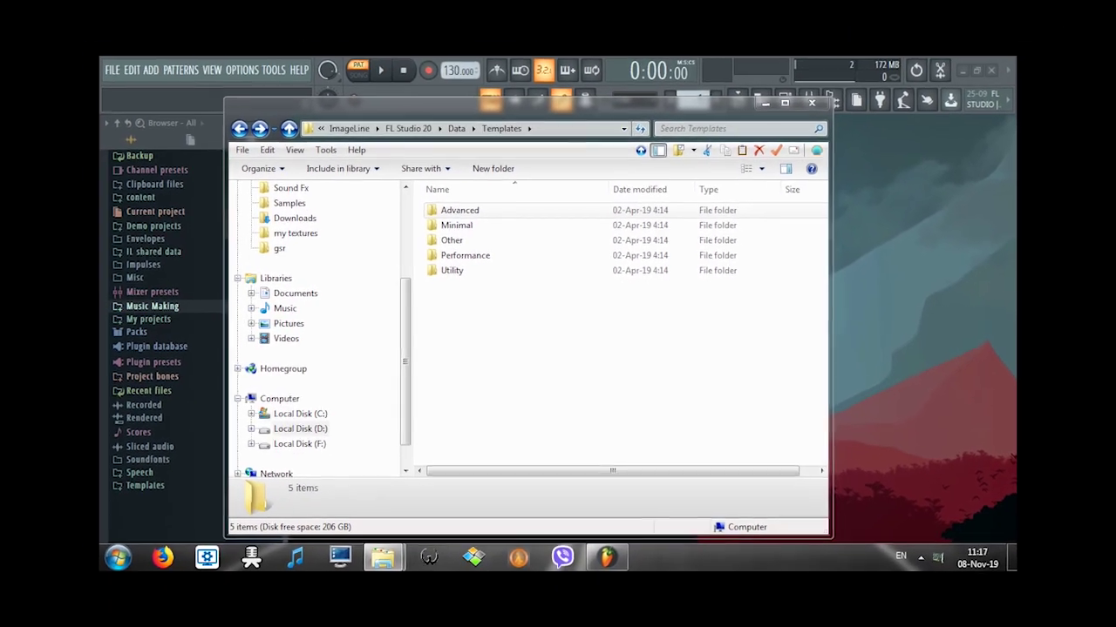
right_click(464, 297)
click(510, 377)
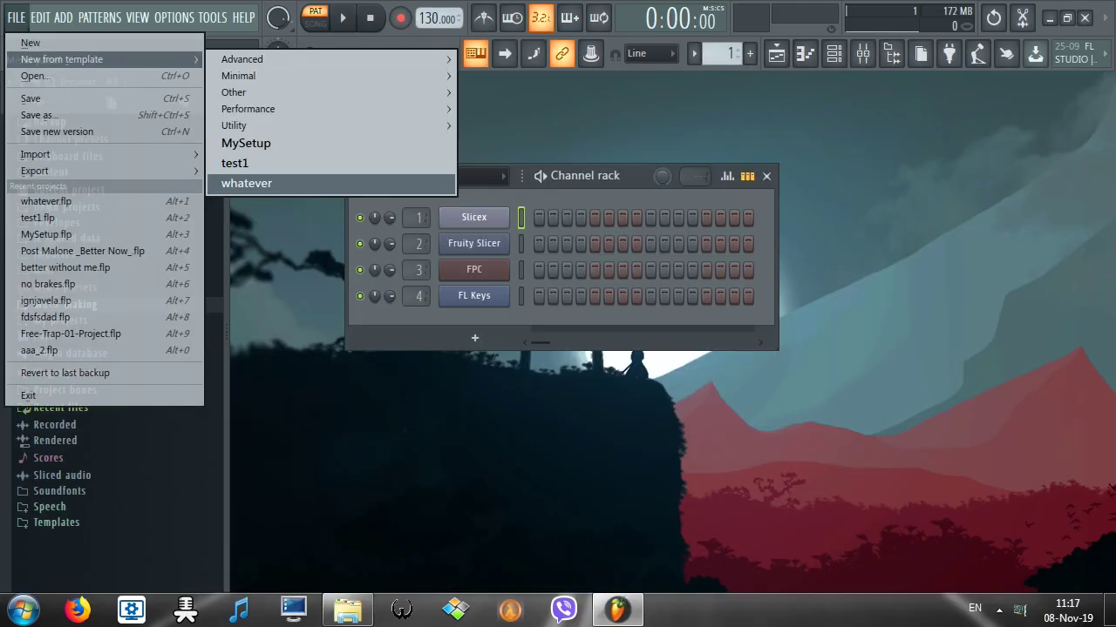
Create a new project from the whatever template and check the channel rack's filter groups, keeping All displayed
click(248, 184)
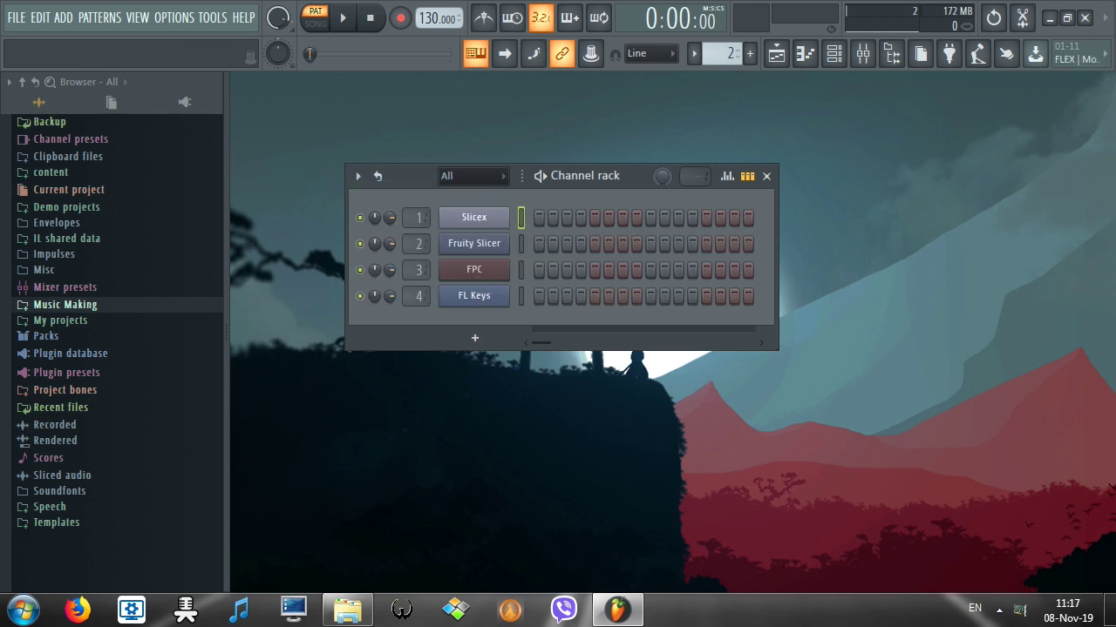
click(471, 176)
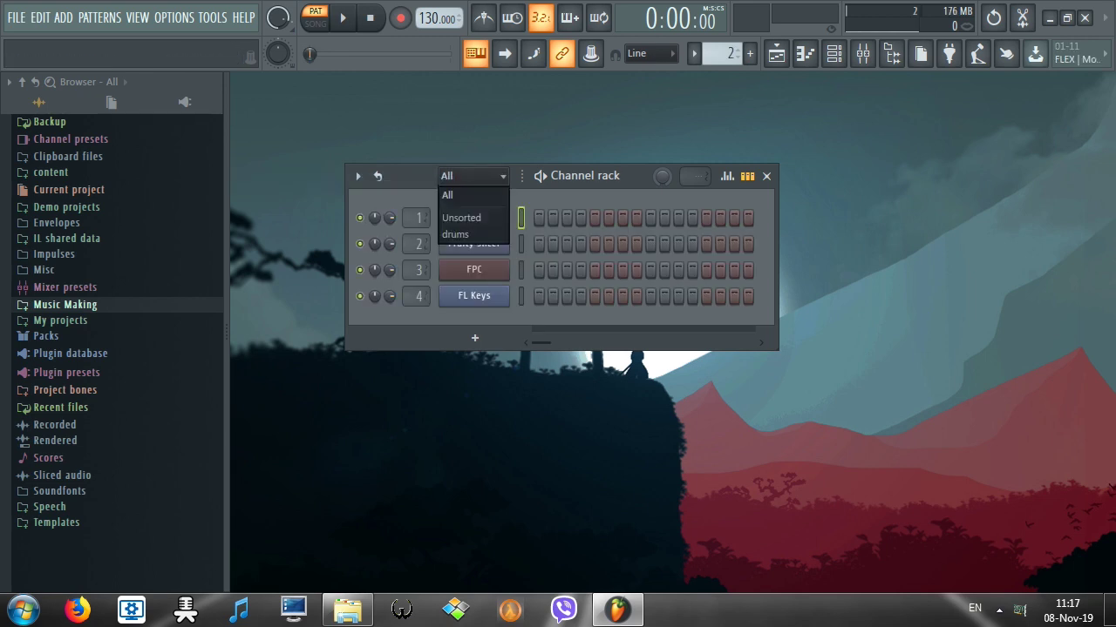
click(447, 195)
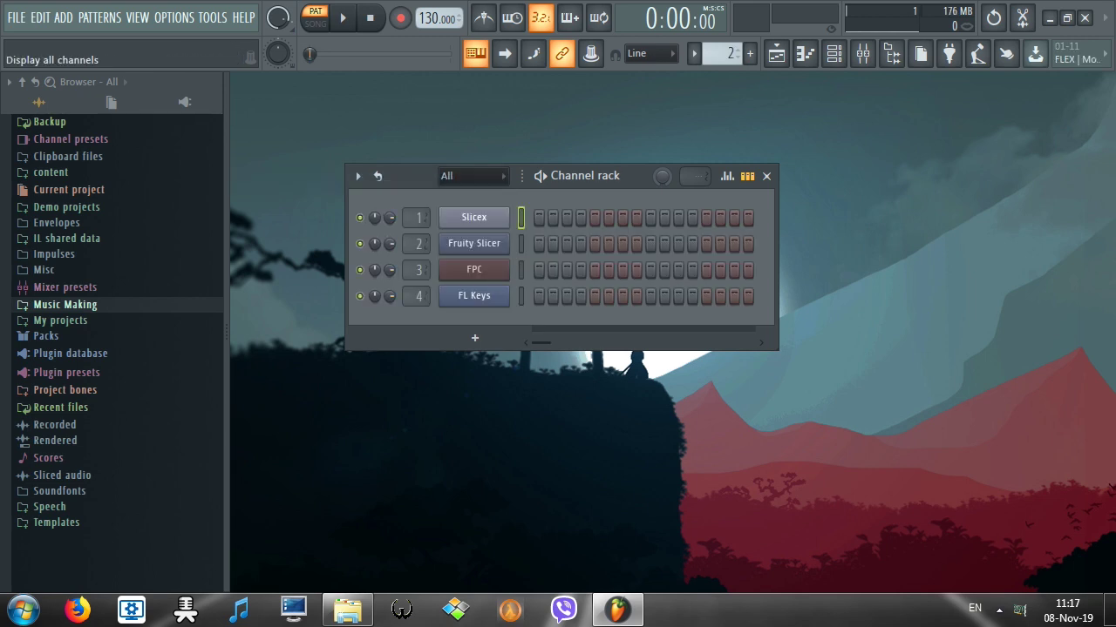
click(475, 217)
click(895, 117)
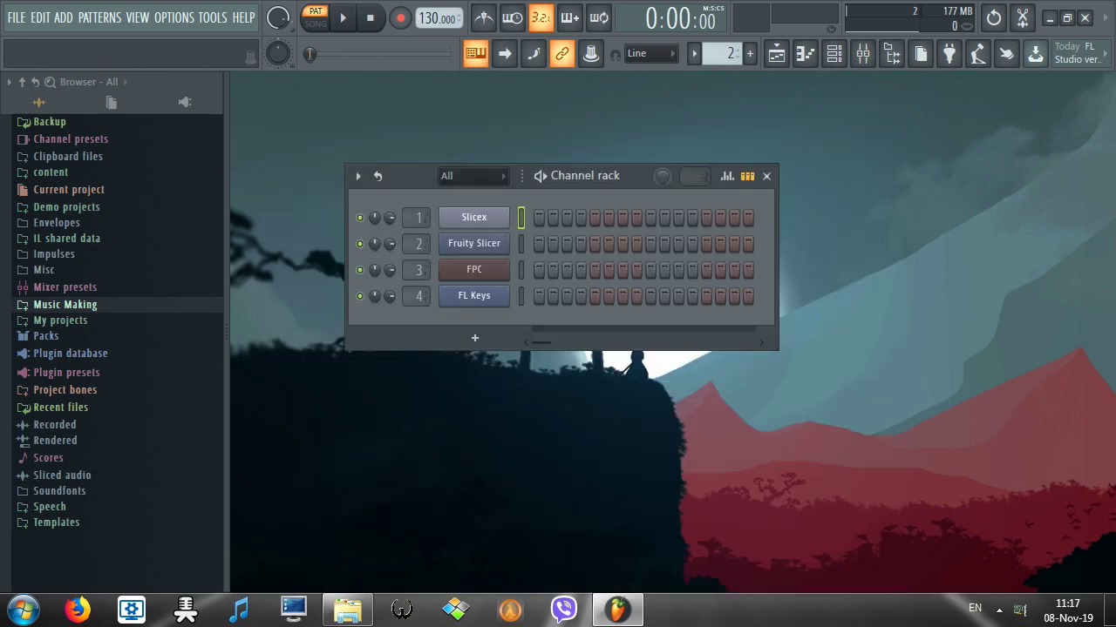
Restart FL Studio and check the filter groups in the channel rack, keeping All displayed
click(1084, 18)
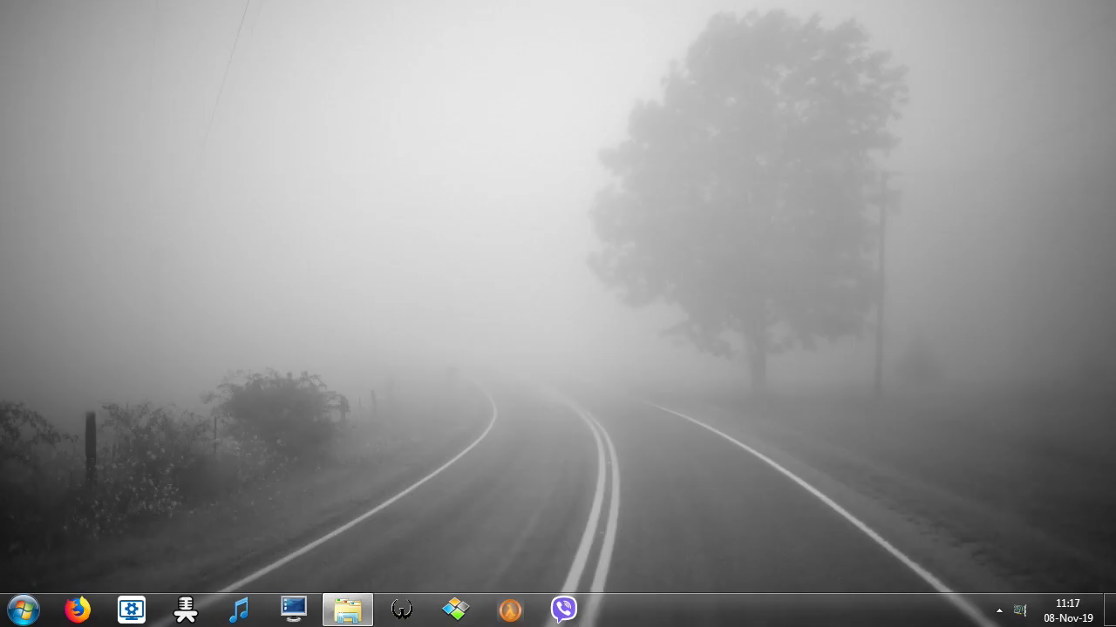
click(23, 610)
click(74, 416)
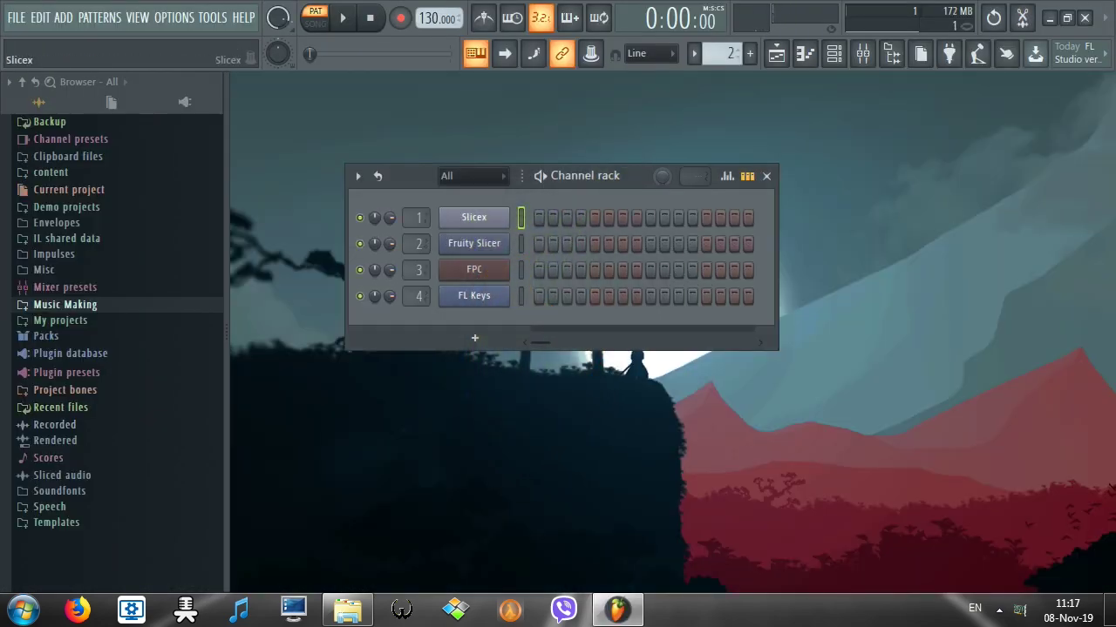
click(471, 175)
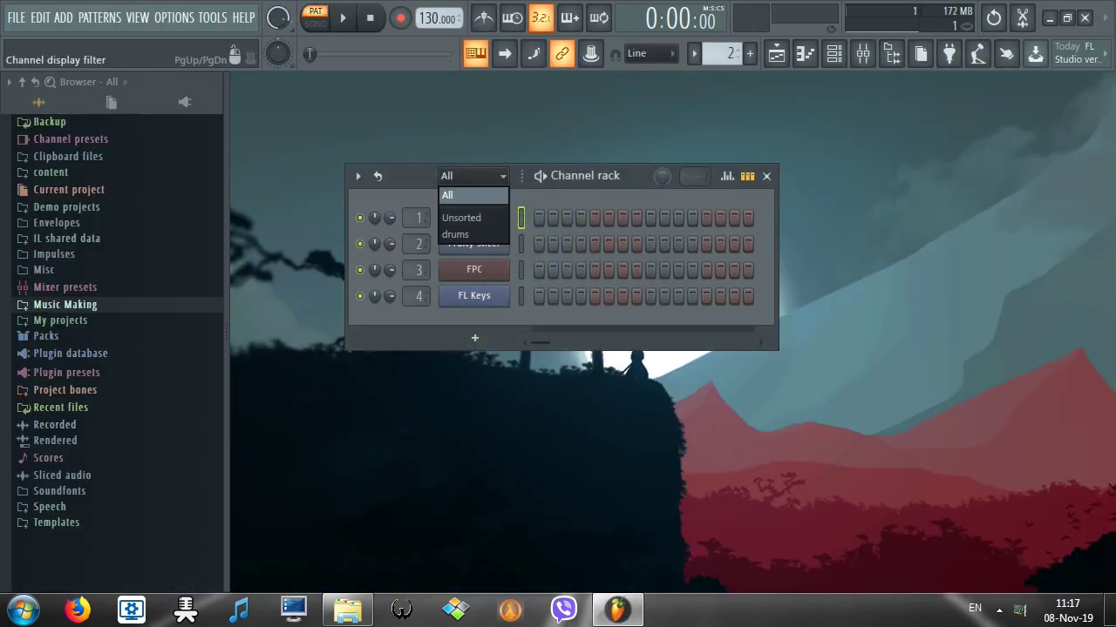
click(471, 195)
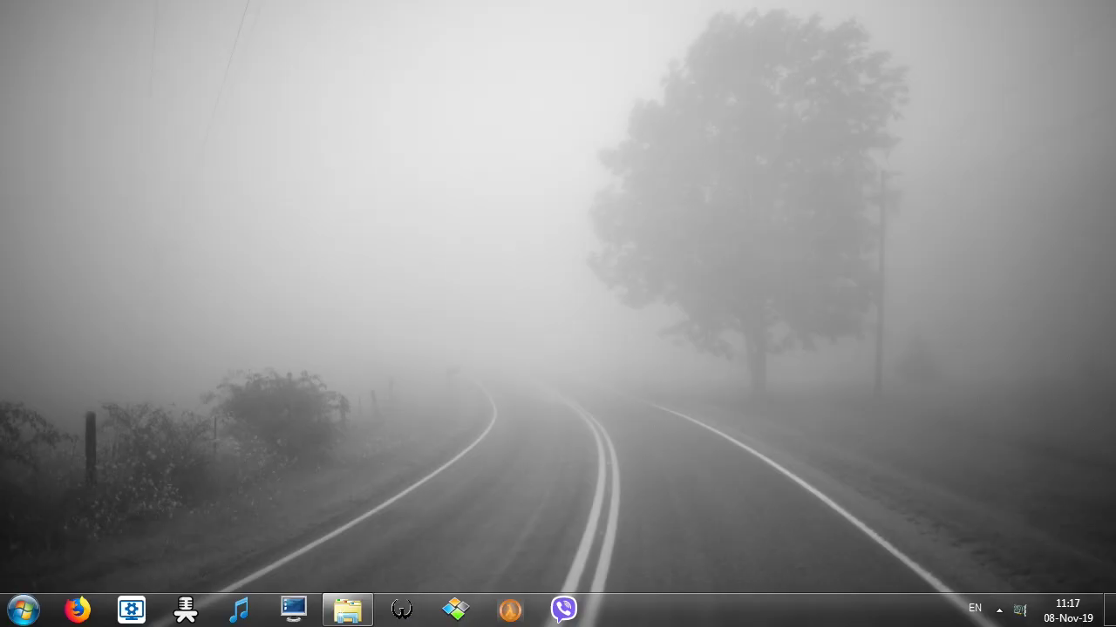
key(super)
key(super)
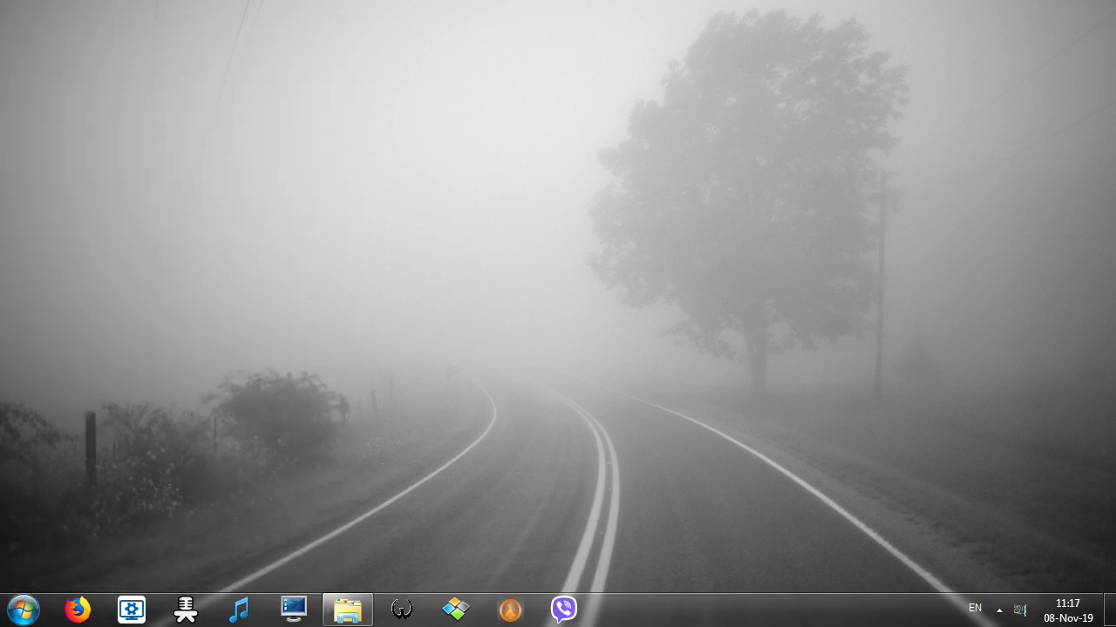